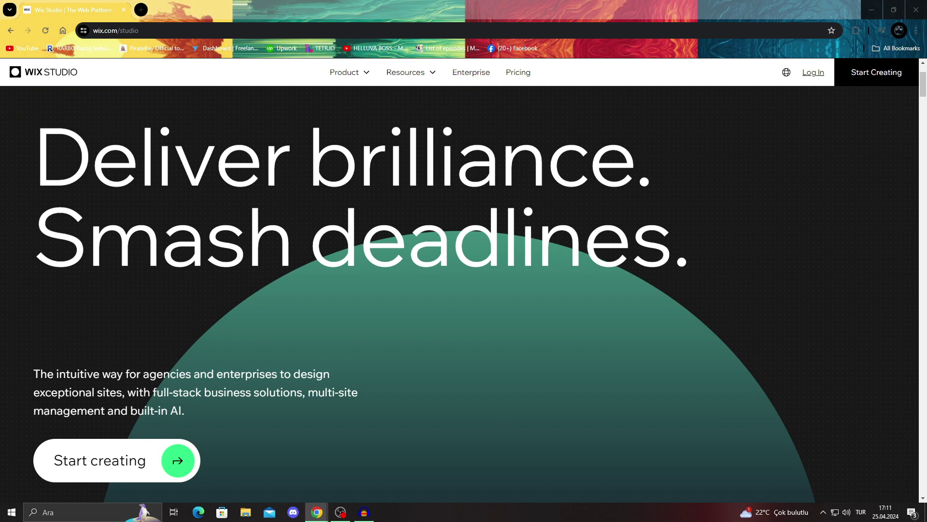
Review the Wix Studio pricing plans and return to the previous page
{"action": "left_click", "coordinate": [518, 72]}
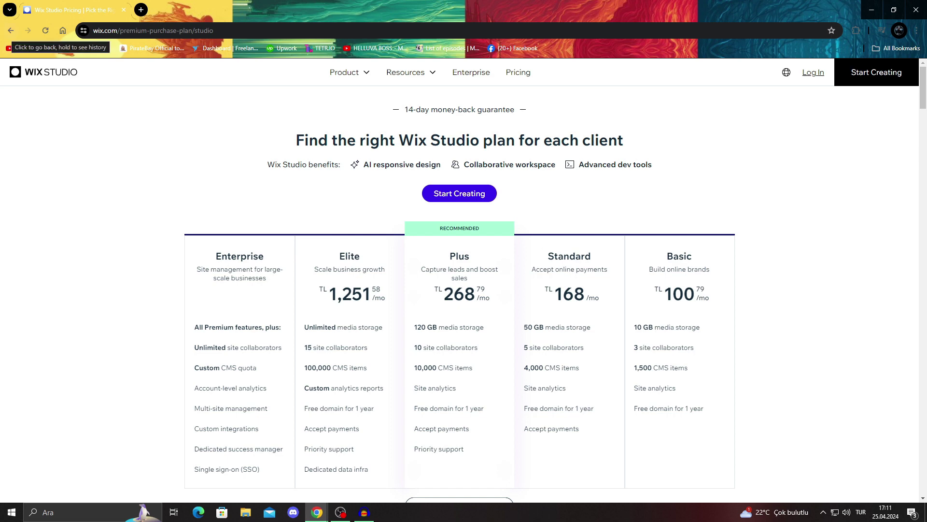
{"action": "left_click", "coordinate": [11, 30]}
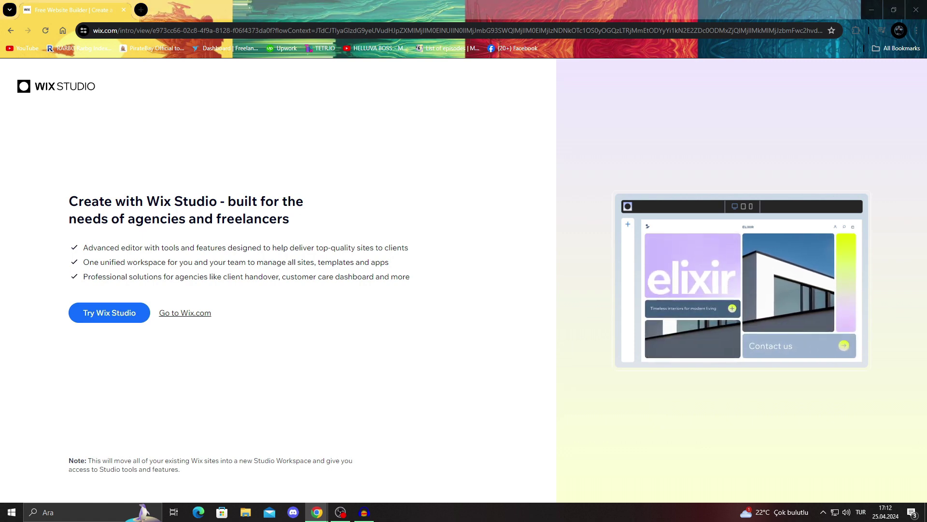
Complete the Wix Studio onboarding as a freelancer providing web design and marketing services, and choose to create a site
{"action": "left_click", "coordinate": [109, 313]}
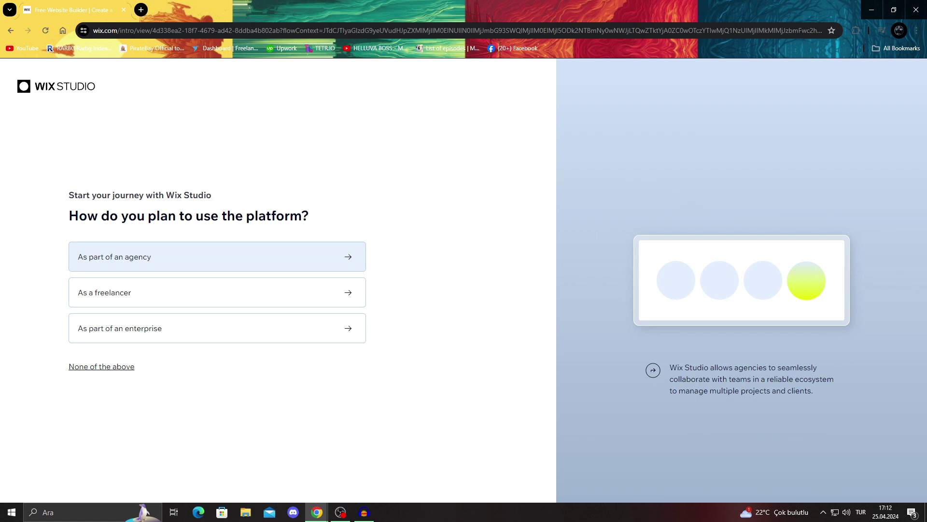
{"action": "left_click", "coordinate": [217, 256]}
{"action": "key", "text": "alt+Left"}
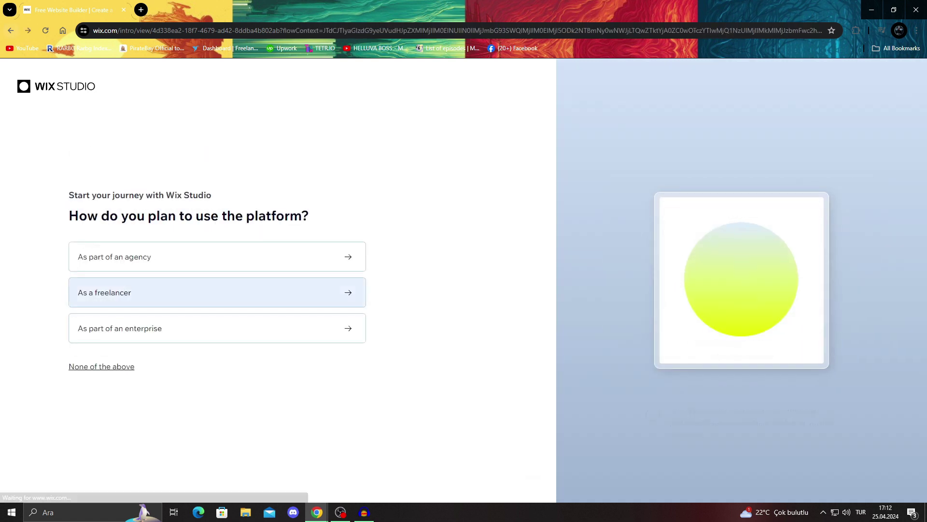
{"action": "left_click", "coordinate": [176, 293]}
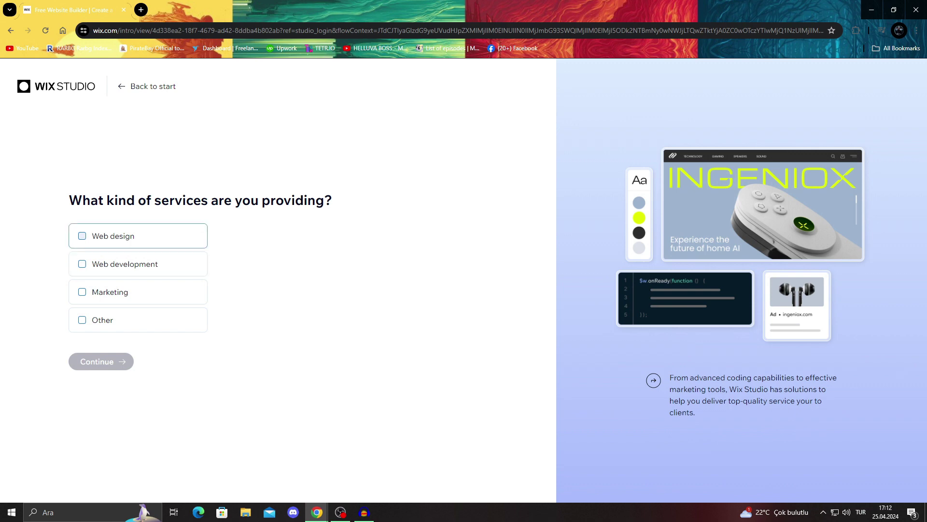
{"action": "left_click", "coordinate": [113, 235]}
{"action": "left_click", "coordinate": [110, 291]}
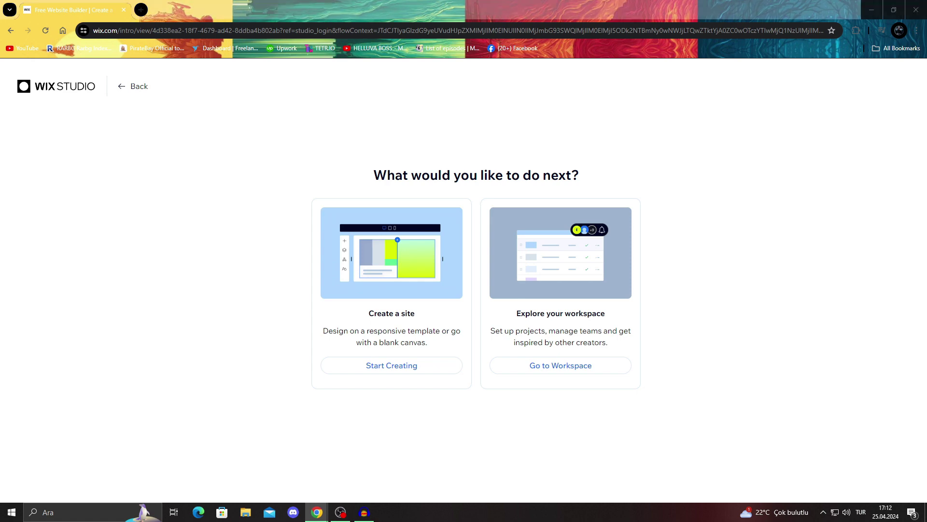
{"action": "left_click", "coordinate": [391, 365]}
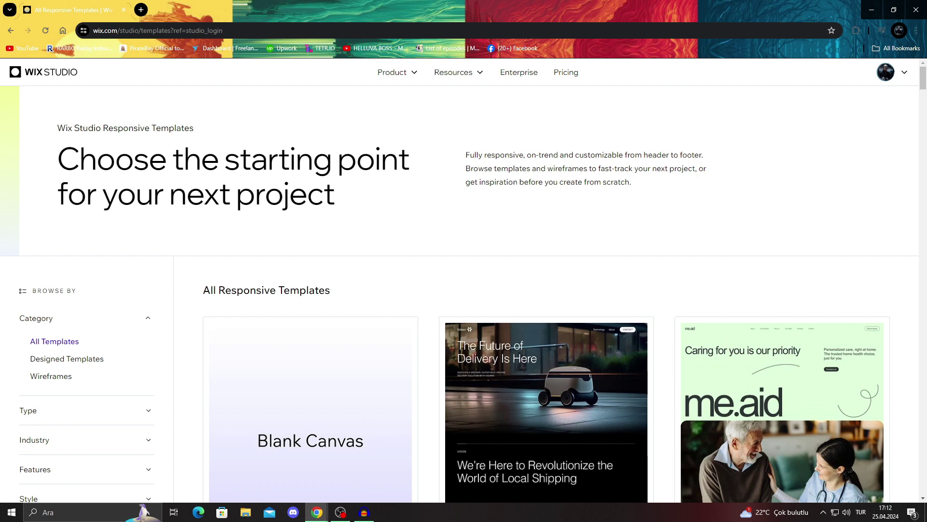
Go from the template gallery to the account's workspace and open its list of sites
{"action": "left_click_drag", "start_coordinate": [57, 128], "coordinate": [193, 128]}
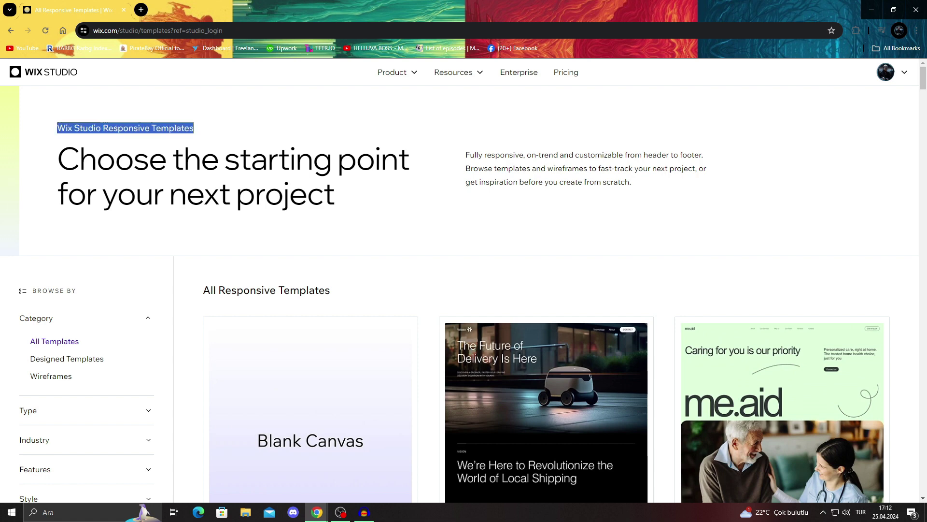
{"action": "scroll", "coordinate": [463, 293], "scroll_direction": "down", "scroll_amount": 3}
{"action": "mouse_move", "coordinate": [904, 72]}
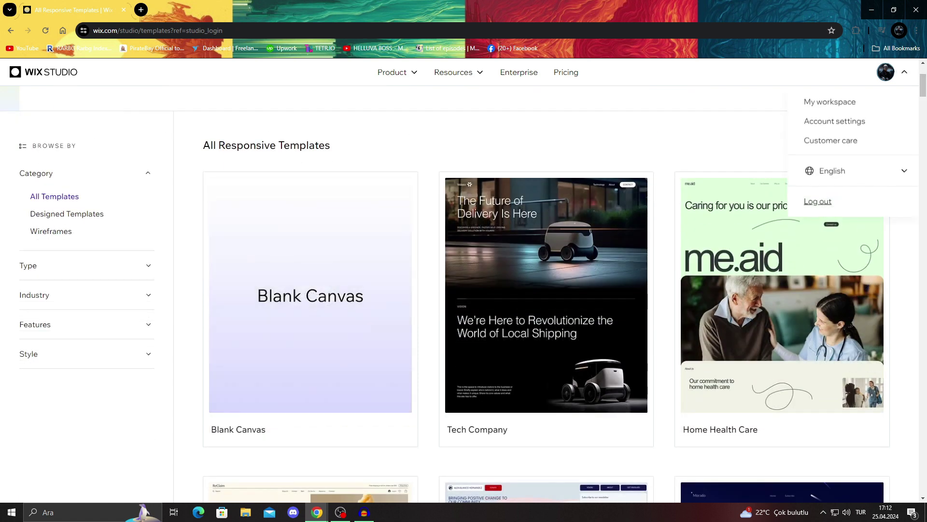
{"action": "left_click", "coordinate": [829, 102]}
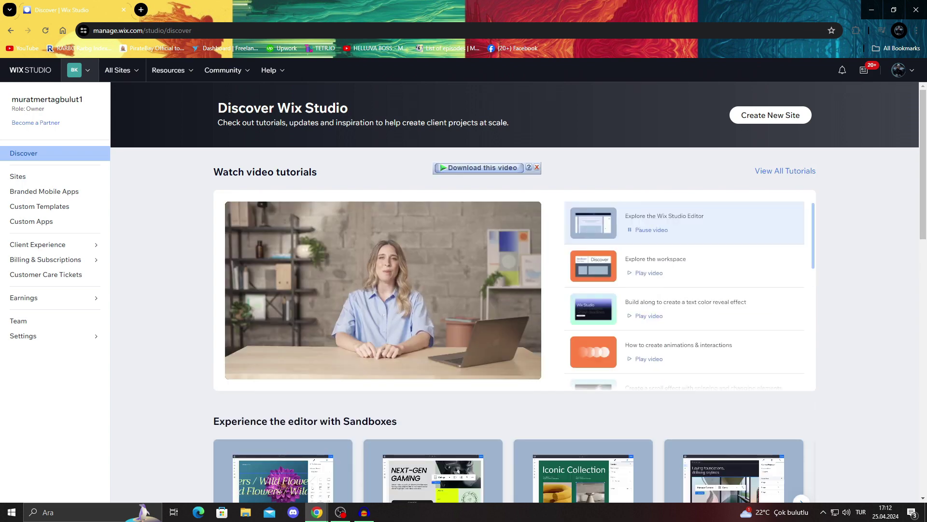
{"action": "left_click", "coordinate": [17, 176]}
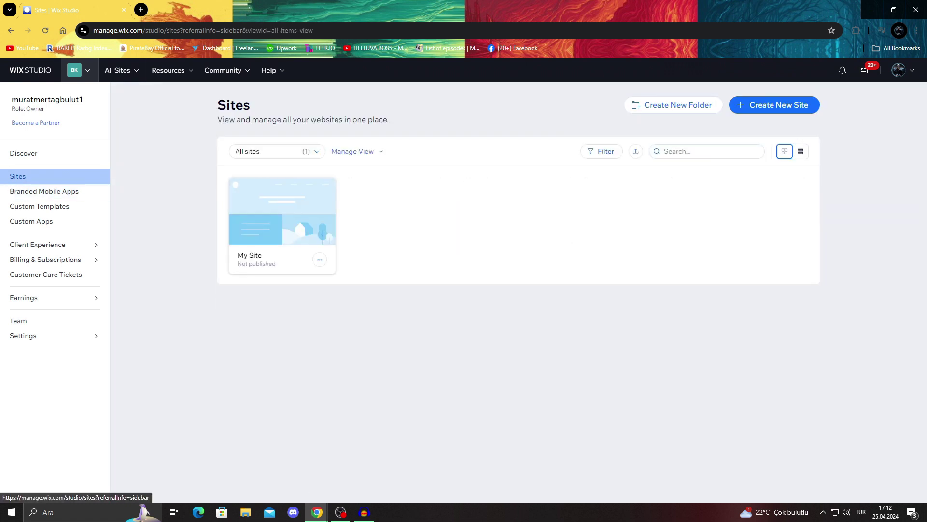
Create a new site starting from a template and filter the template gallery to the Ecommerce type
{"action": "left_click", "coordinate": [774, 105]}
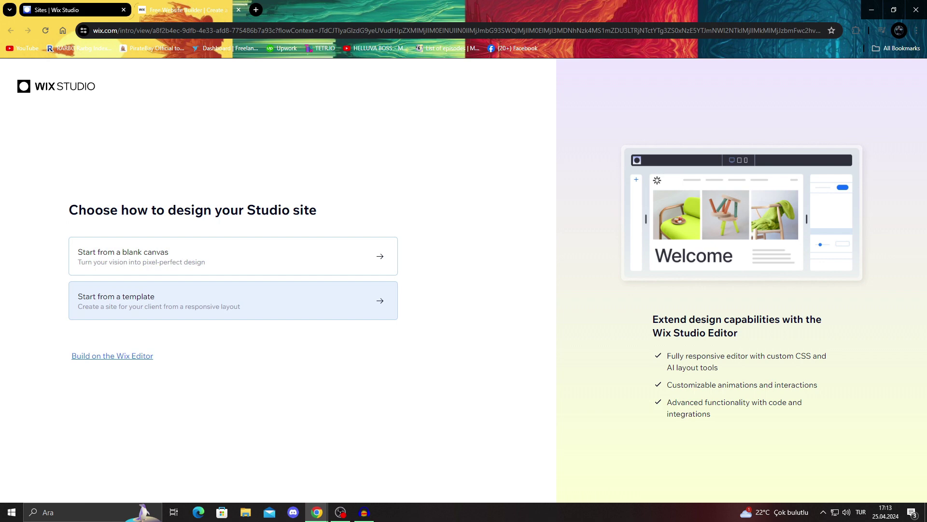
{"action": "left_click", "coordinate": [232, 300]}
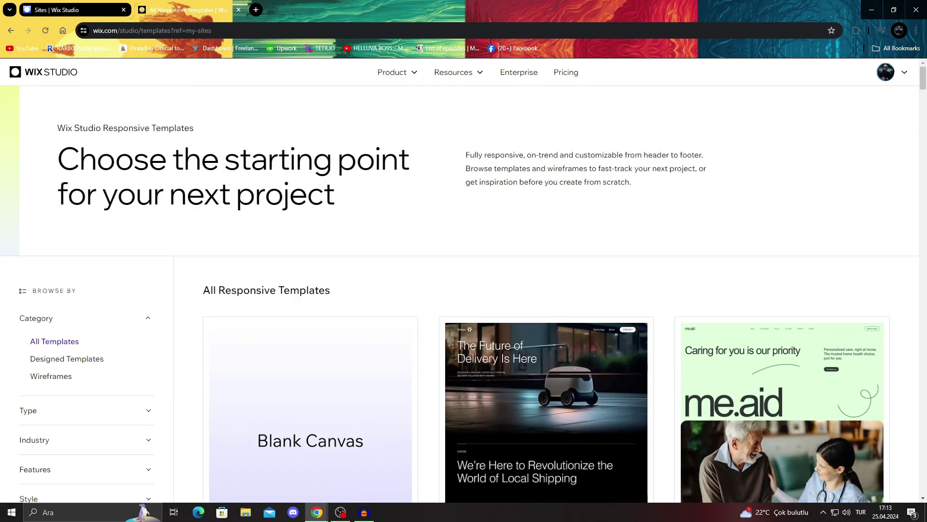
{"action": "scroll", "coordinate": [463, 289], "scroll_direction": "down", "scroll_amount": 3}
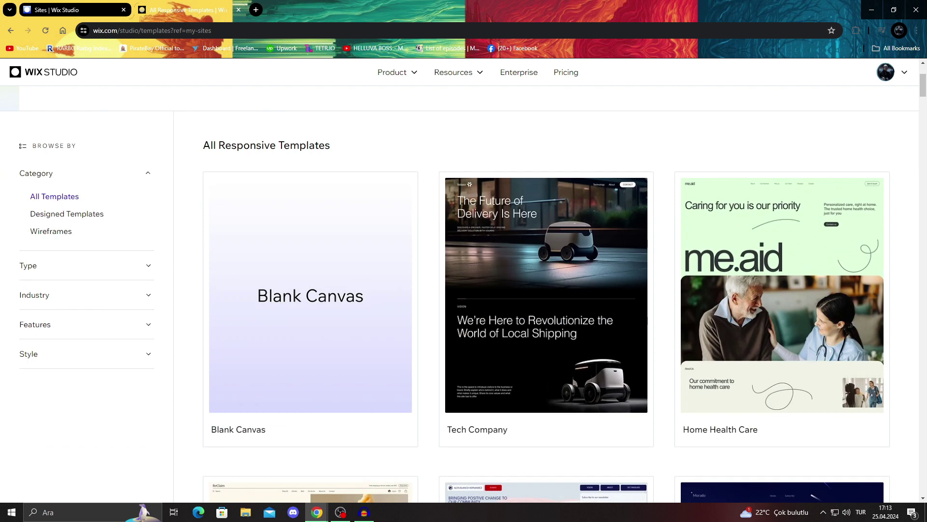
{"action": "left_click", "coordinate": [33, 265]}
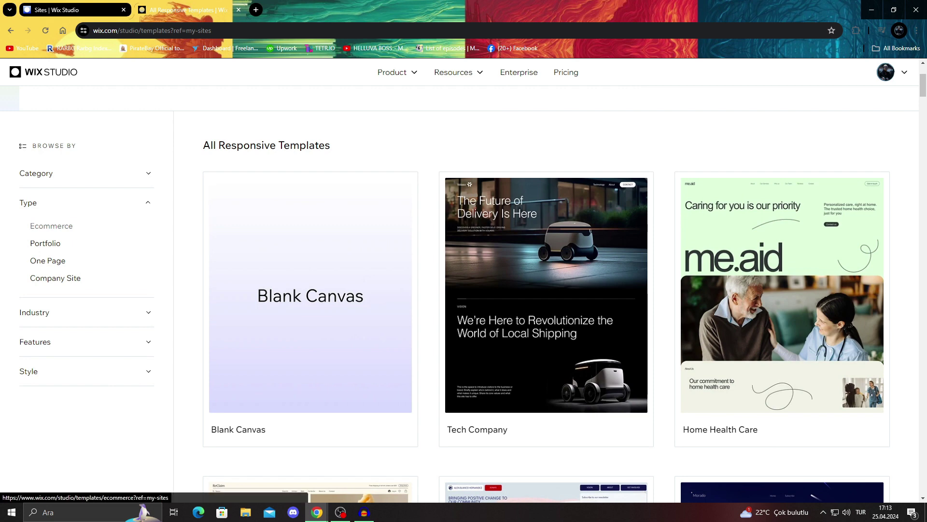
{"action": "left_click", "coordinate": [51, 225]}
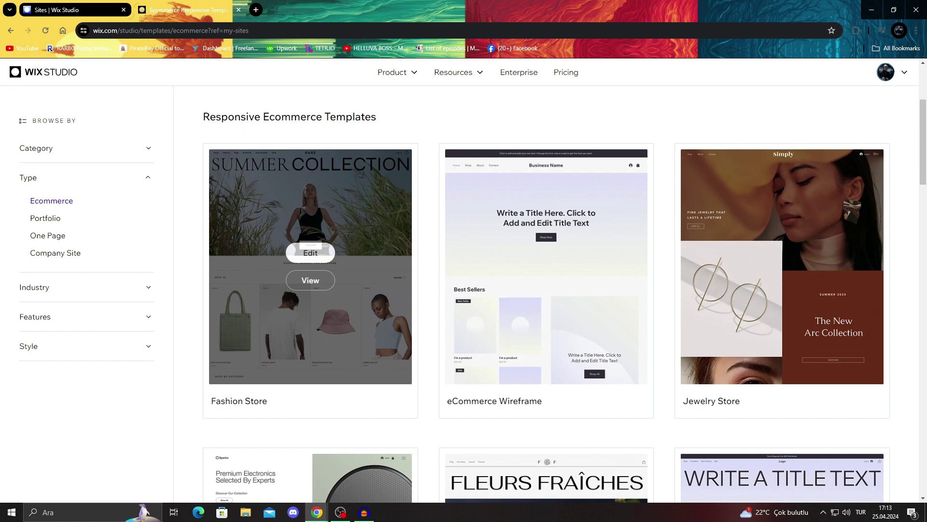
Look through the responsive ecommerce templates to compare their designs
{"action": "mouse_move", "coordinate": [782, 266]}
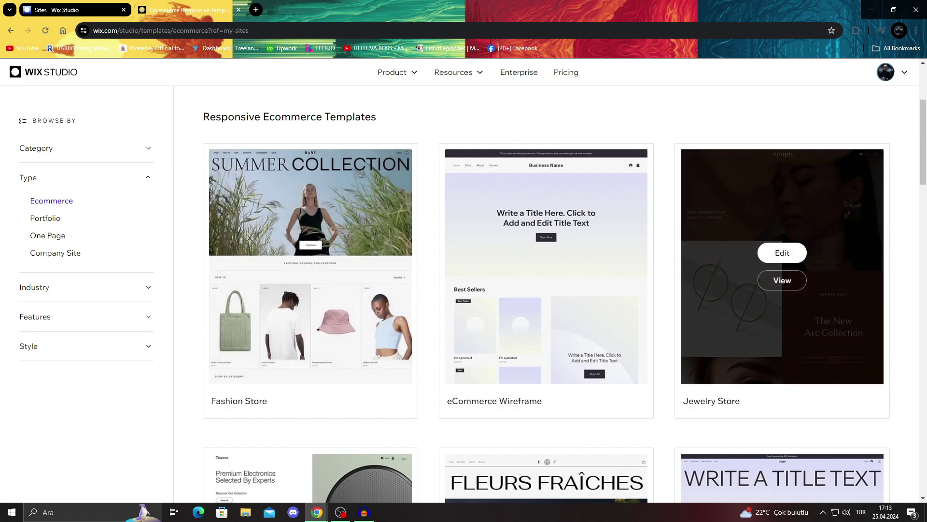
{"action": "scroll", "coordinate": [782, 270], "scroll_direction": "down", "scroll_amount": 6}
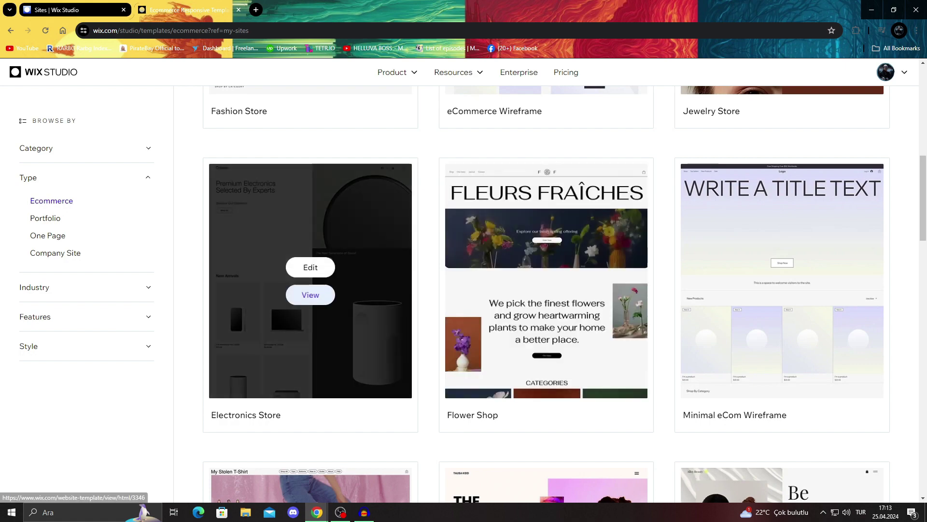
{"action": "scroll", "coordinate": [311, 289], "scroll_direction": "down", "scroll_amount": 3}
{"action": "scroll", "coordinate": [311, 150], "scroll_direction": "down", "scroll_amount": 4}
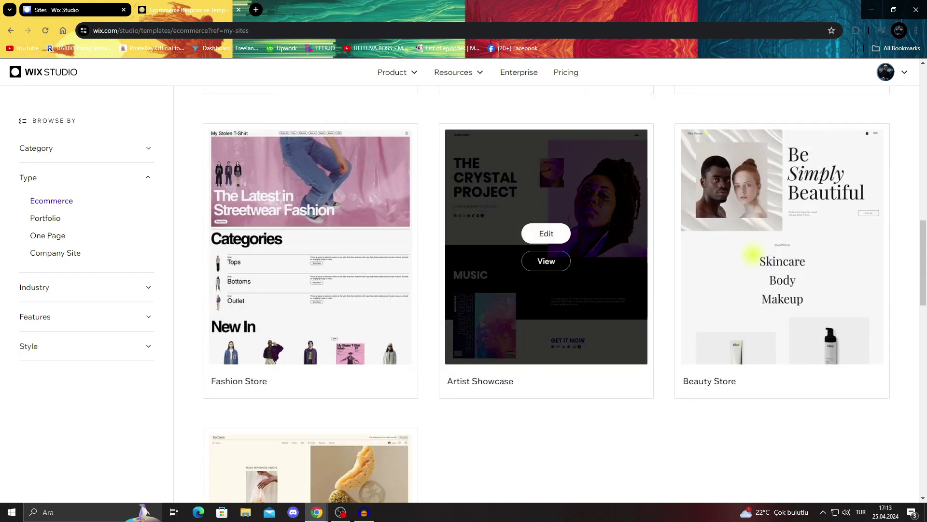
{"action": "scroll", "coordinate": [782, 242], "scroll_direction": "down", "scroll_amount": 4}
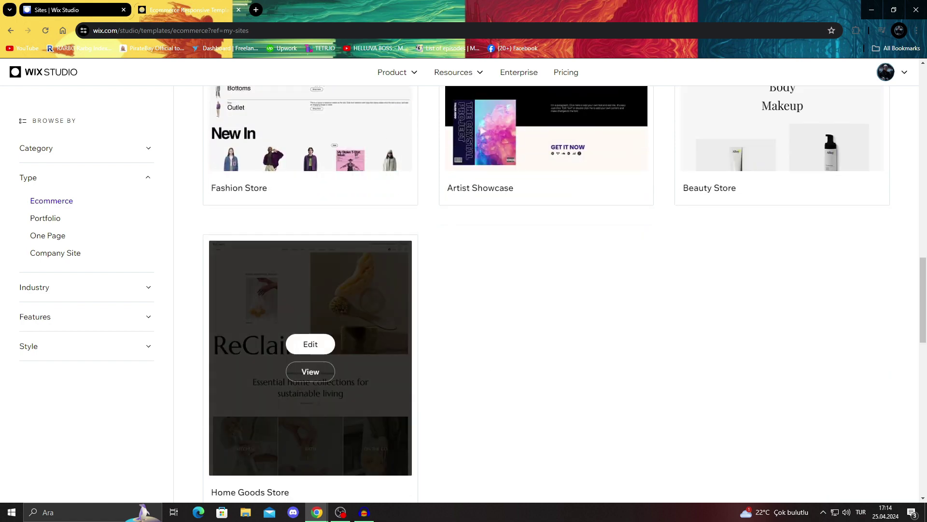
{"action": "scroll", "coordinate": [751, 255], "scroll_direction": "up", "scroll_amount": 4}
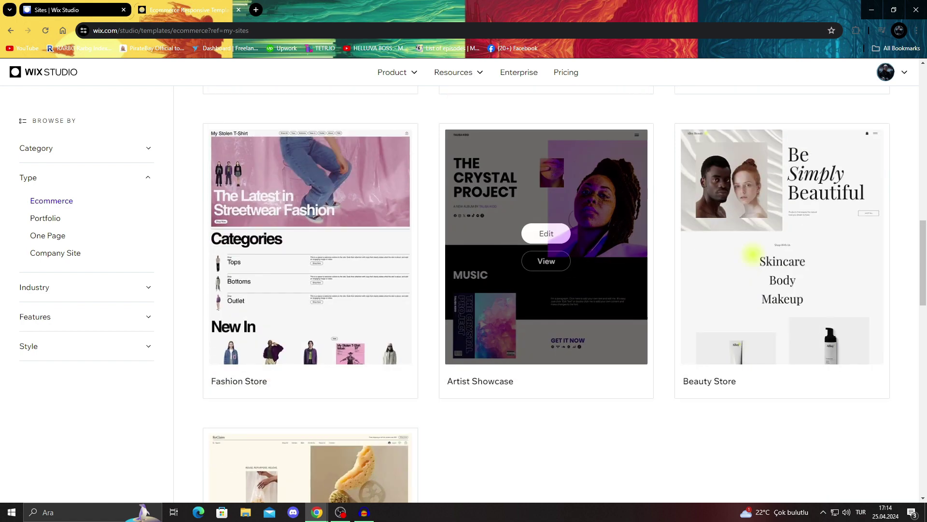
{"action": "scroll", "coordinate": [752, 255], "scroll_direction": "up", "scroll_amount": 5}
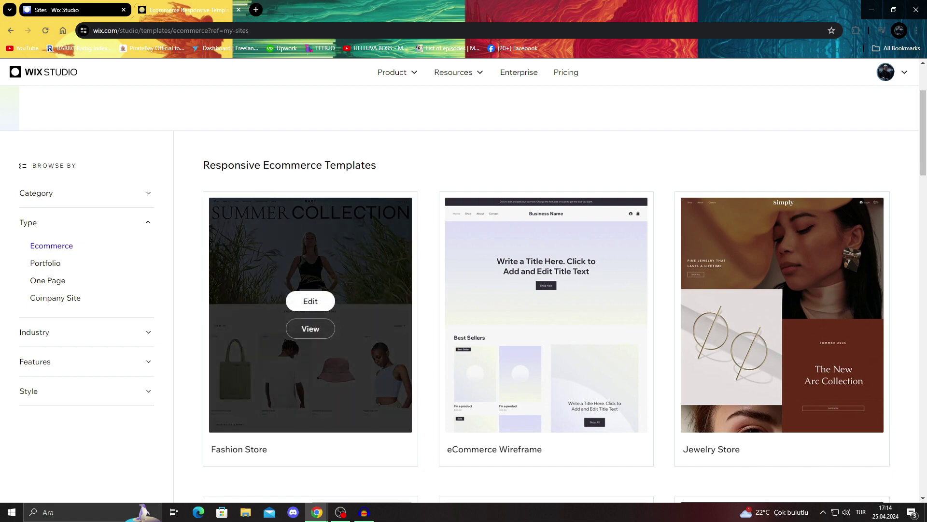
{"action": "scroll", "coordinate": [311, 314], "scroll_direction": "down", "scroll_amount": 10}
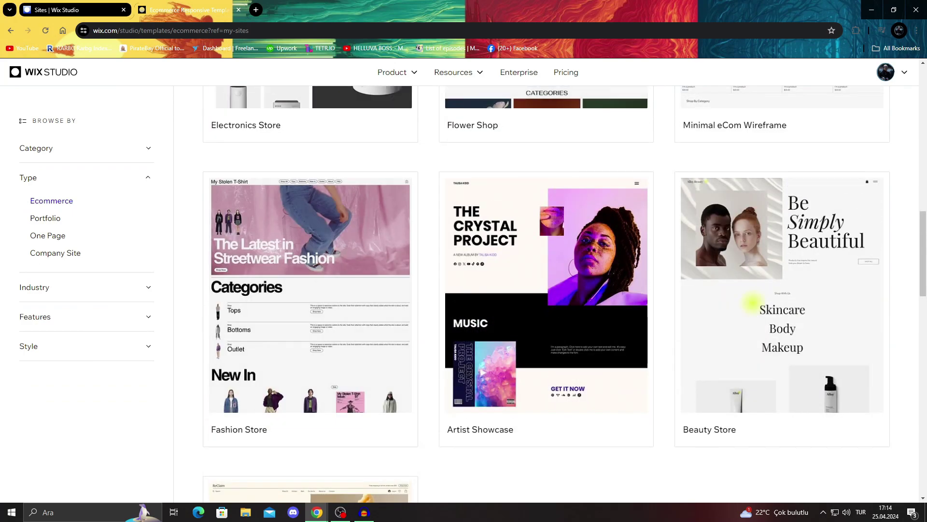
{"action": "scroll", "coordinate": [546, 294], "scroll_direction": "up", "scroll_amount": 4}
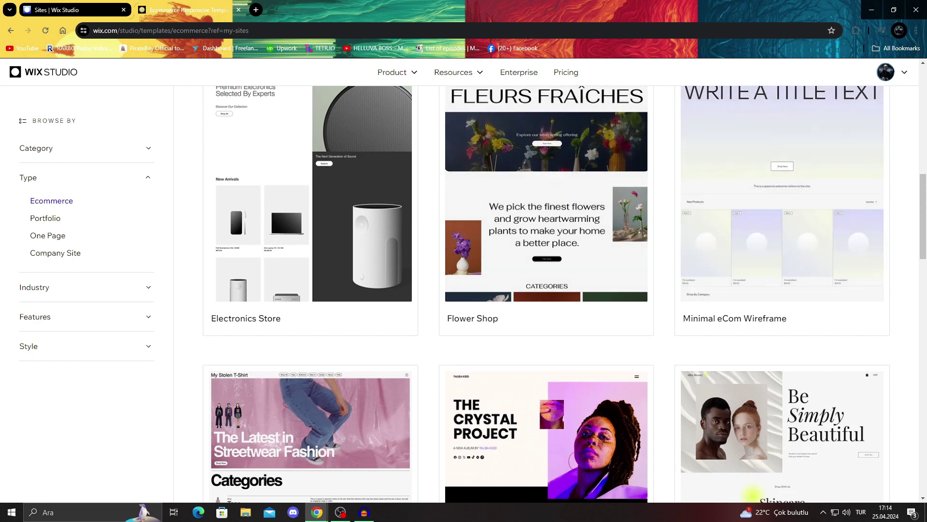
{"action": "mouse_move", "coordinate": [782, 193]}
{"action": "scroll", "coordinate": [311, 333], "scroll_direction": "down", "scroll_amount": 3}
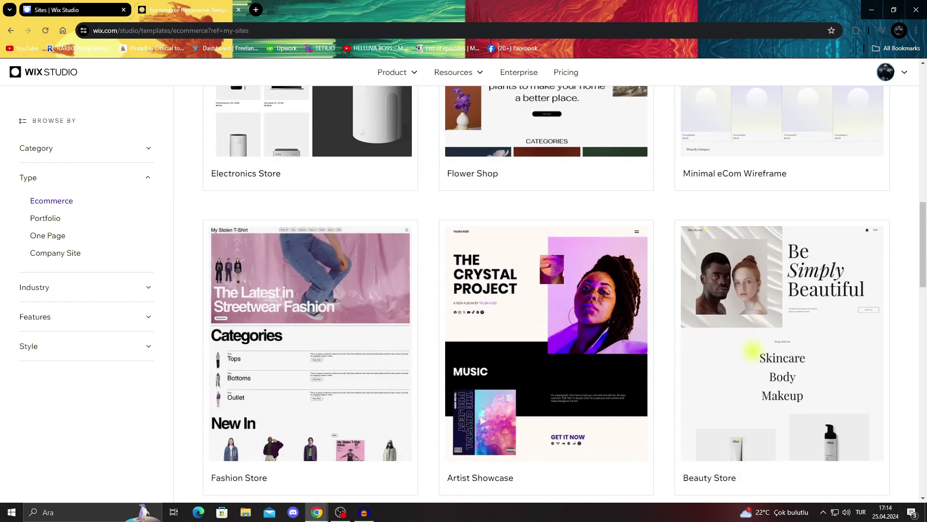
Open the Fashion Store template with the "My Stolen T-Shirt" design for editing and switch to its editor
{"action": "mouse_move", "coordinate": [311, 358]}
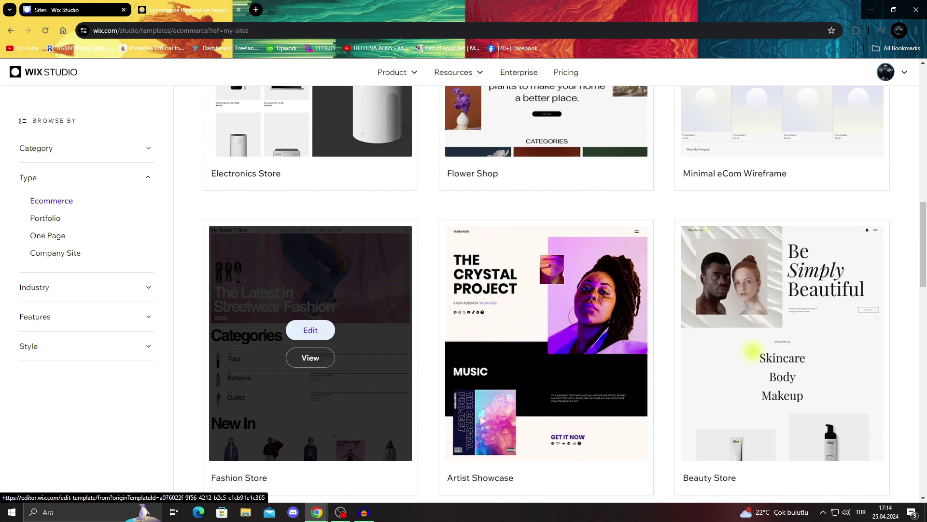
{"action": "left_click", "coordinate": [310, 330]}
{"action": "left_click", "coordinate": [188, 9]}
{"action": "scroll", "coordinate": [310, 290], "scroll_direction": "up", "scroll_amount": 11}
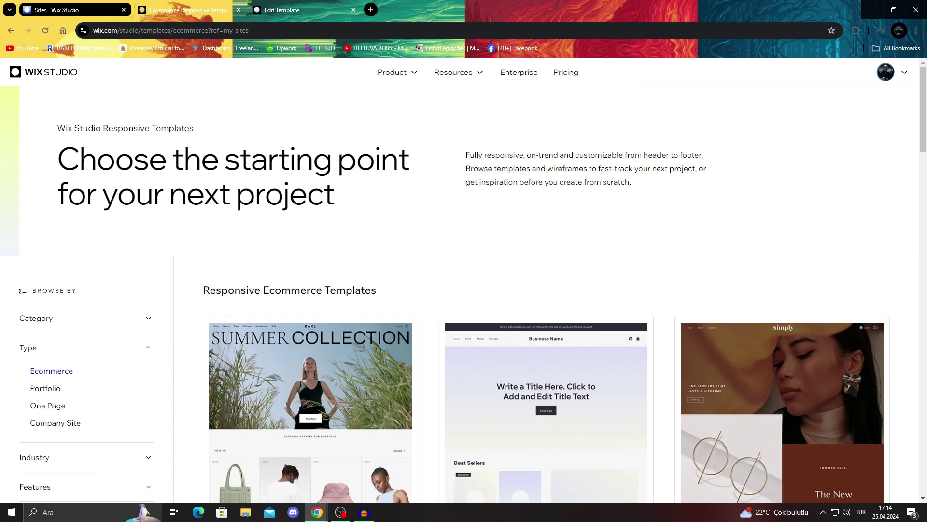
{"action": "left_click", "coordinate": [304, 9]}
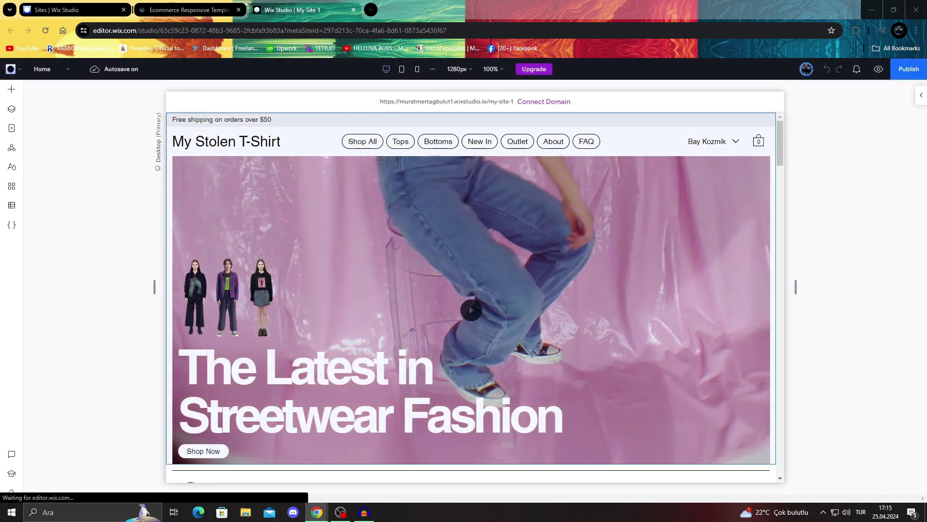
Inspect the settings of the home page's hero section, its stack of contents and its video box
{"action": "left_click", "coordinate": [376, 295]}
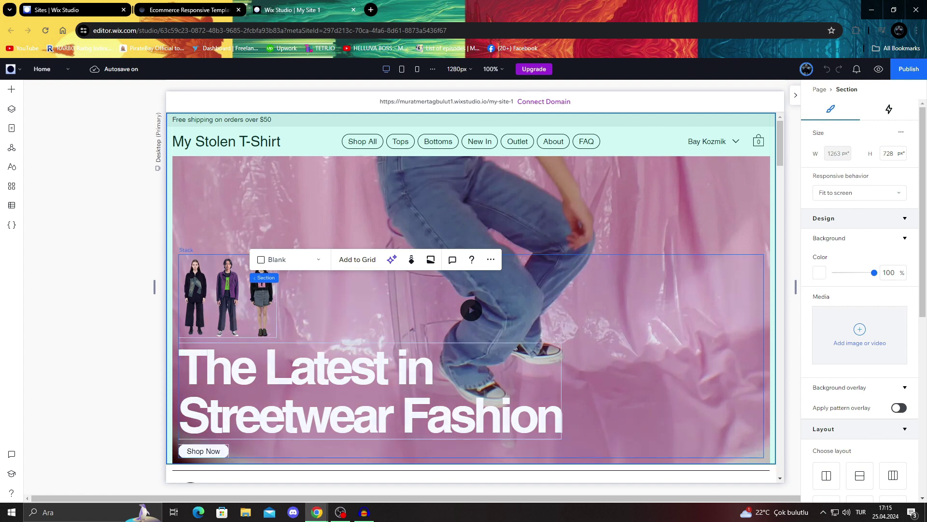
{"action": "left_click", "coordinate": [186, 249]}
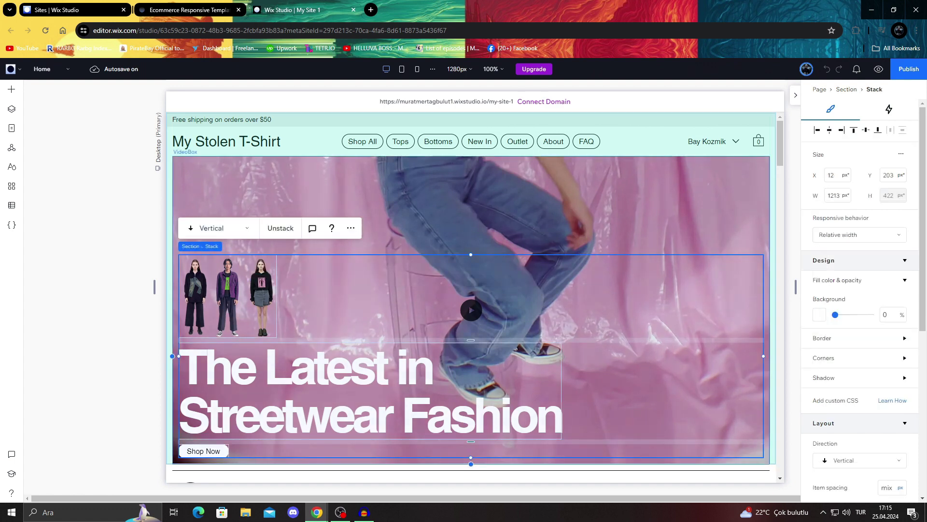
{"action": "key", "text": "Escape"}
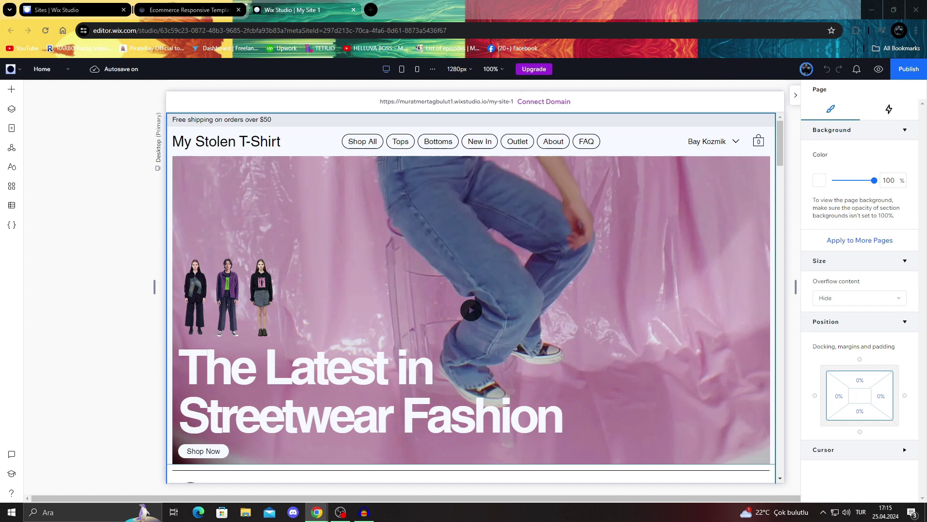
{"action": "left_click", "coordinate": [169, 206]}
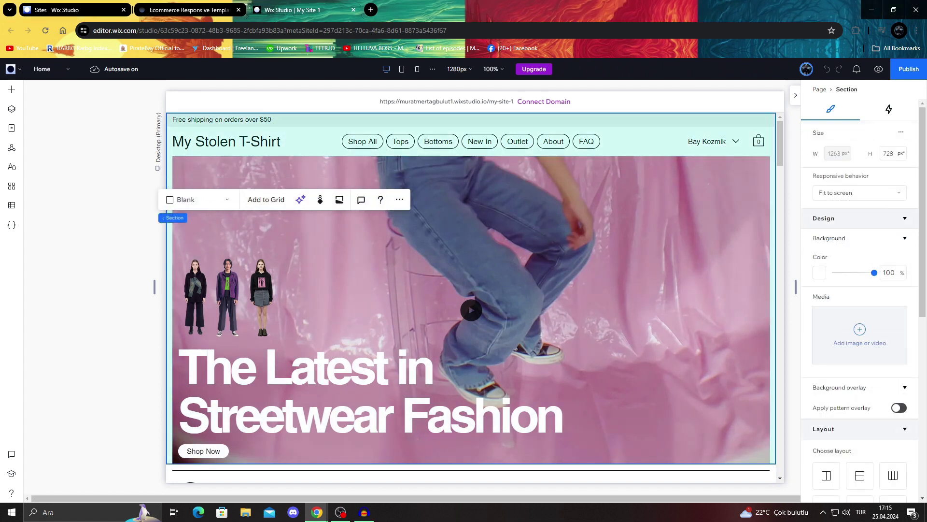
{"action": "left_click", "coordinate": [286, 232]}
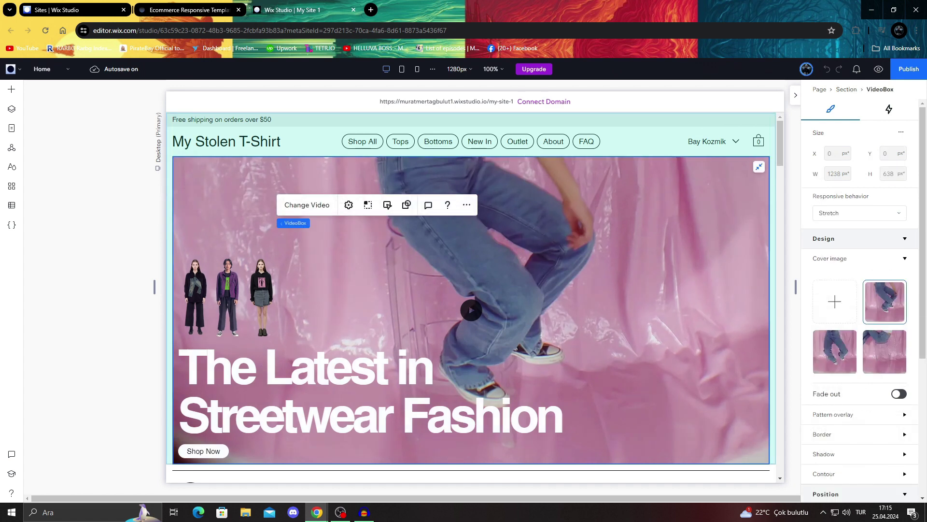
Set the site header's background color to black and lower its opacity to 29%
{"action": "left_click", "coordinate": [312, 141]}
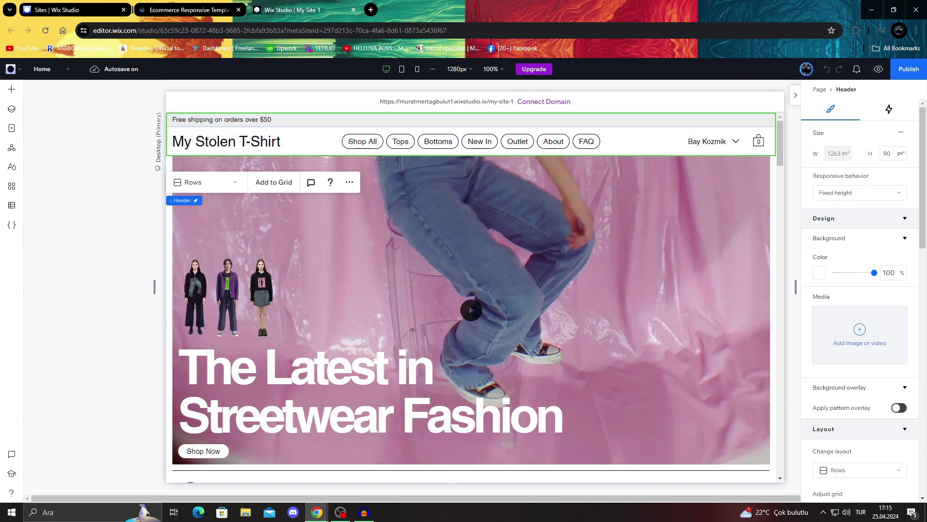
{"action": "mouse_move", "coordinate": [874, 272]}
{"action": "left_mouse_down"}
{"action": "mouse_move", "coordinate": [846, 273]}
{"action": "mouse_move", "coordinate": [874, 272]}
{"action": "left_mouse_up"}
{"action": "left_click", "coordinate": [820, 273]}
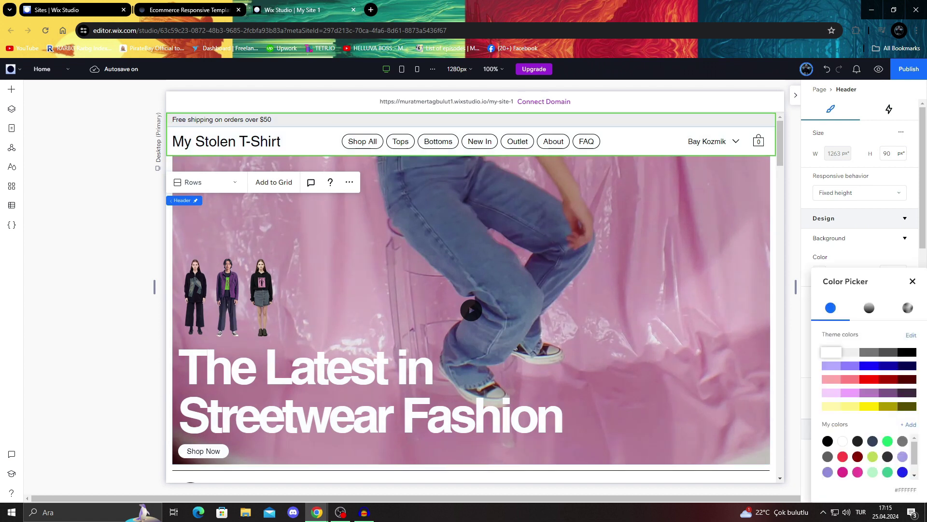
{"action": "left_click", "coordinate": [906, 352]}
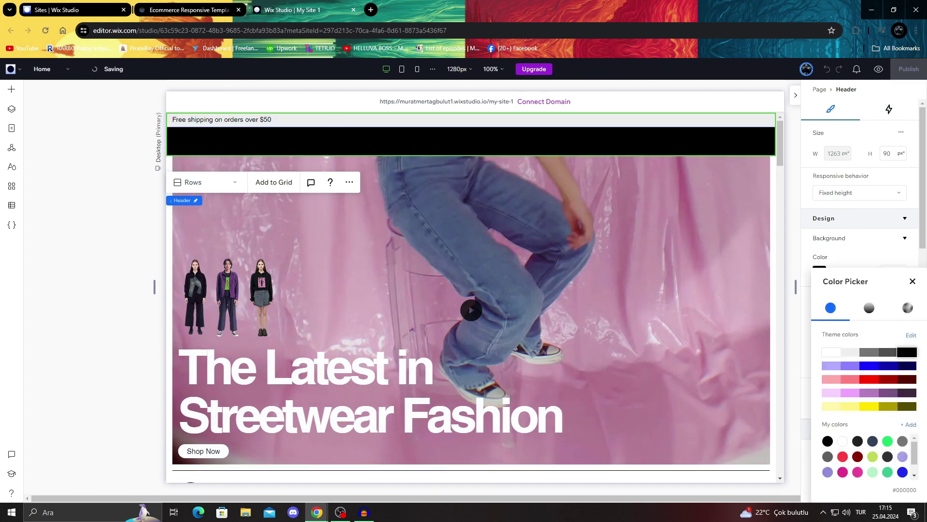
{"action": "left_click", "coordinate": [912, 281]}
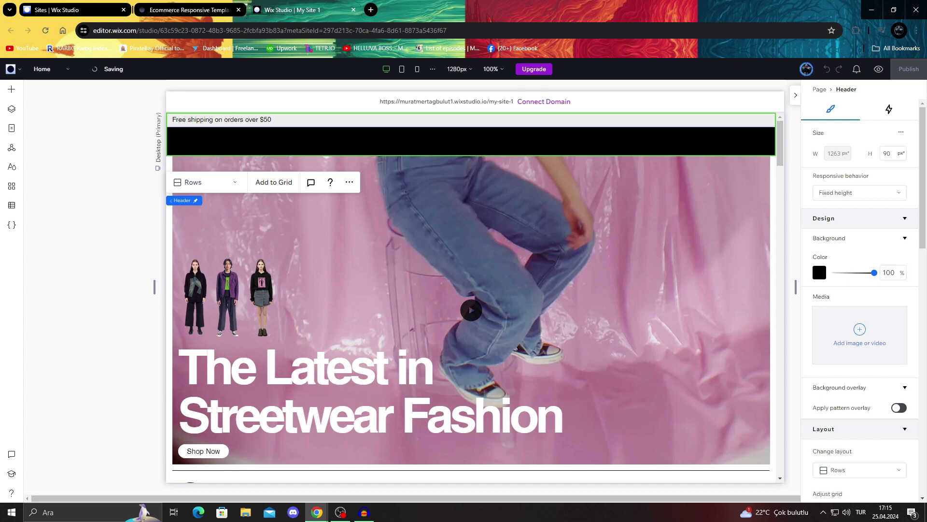
{"action": "left_click_drag", "start_coordinate": [873, 273], "coordinate": [846, 273]}
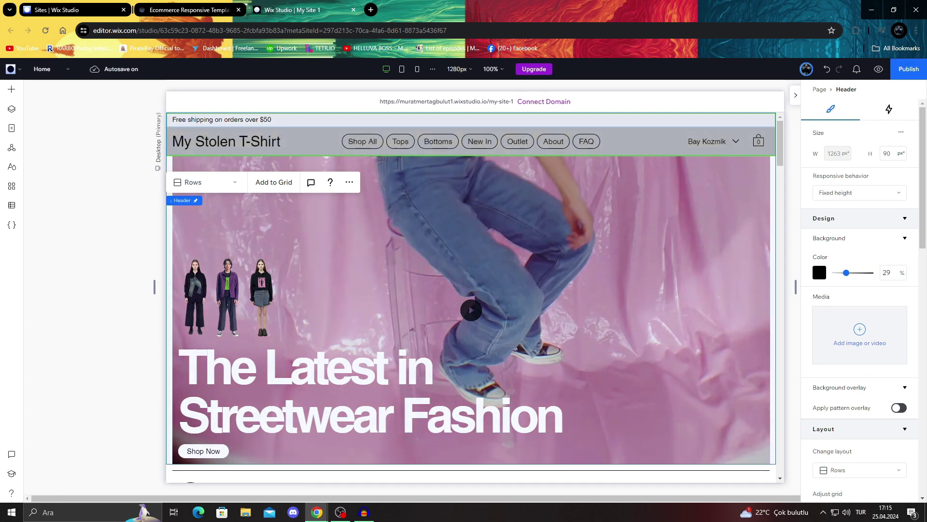
Give the home page's hero section a black background and lower its opacity to 49%
{"action": "left_click", "coordinate": [169, 285]}
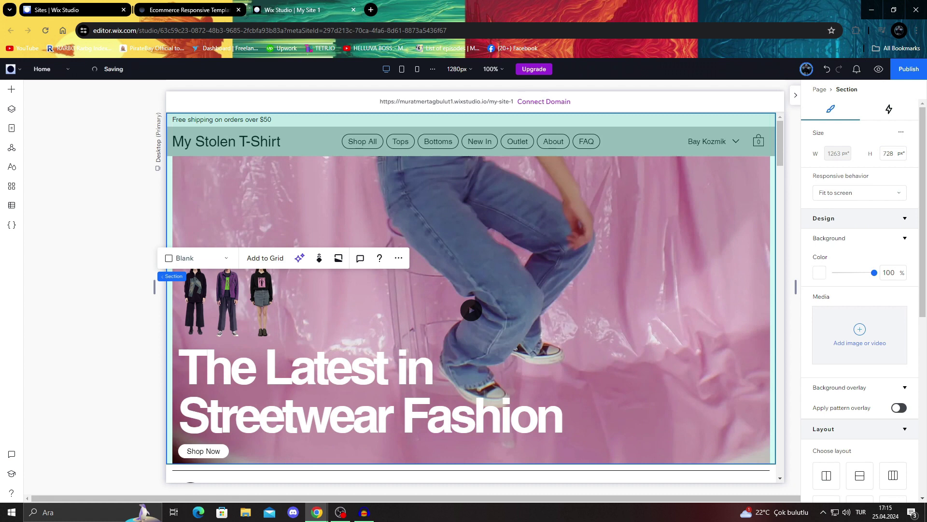
{"action": "left_click", "coordinate": [820, 272]}
{"action": "left_click", "coordinate": [907, 352]}
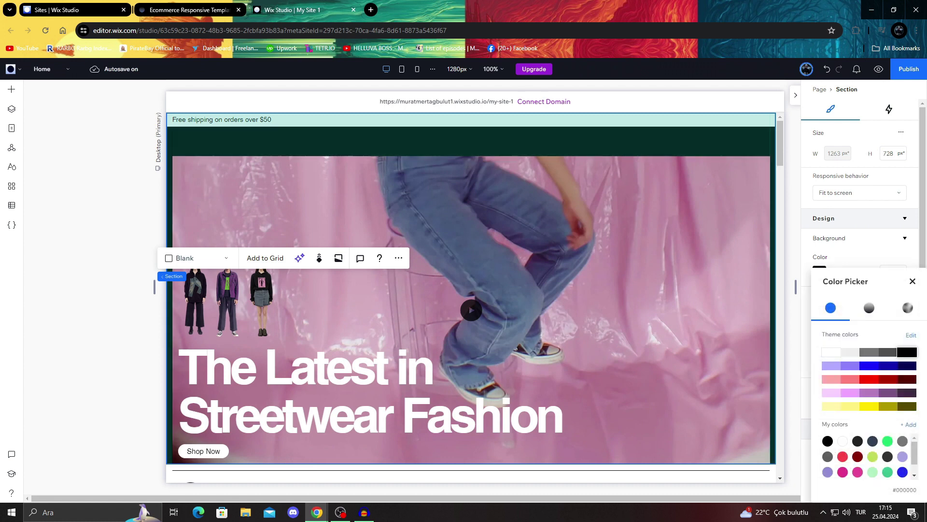
{"action": "left_click", "coordinate": [912, 281]}
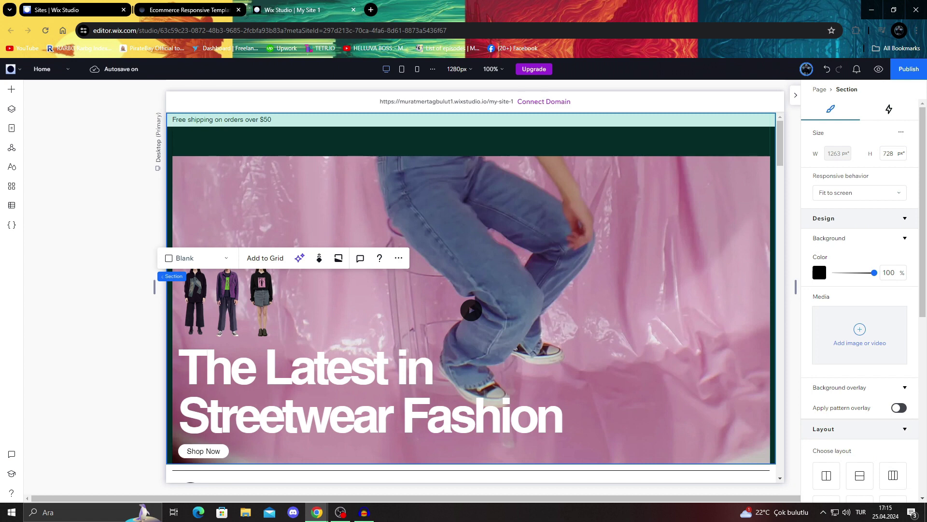
{"action": "left_click_drag", "start_coordinate": [874, 272], "coordinate": [855, 273]}
Change the header's background back to white at 100% opacity
{"action": "left_click", "coordinate": [642, 141]}
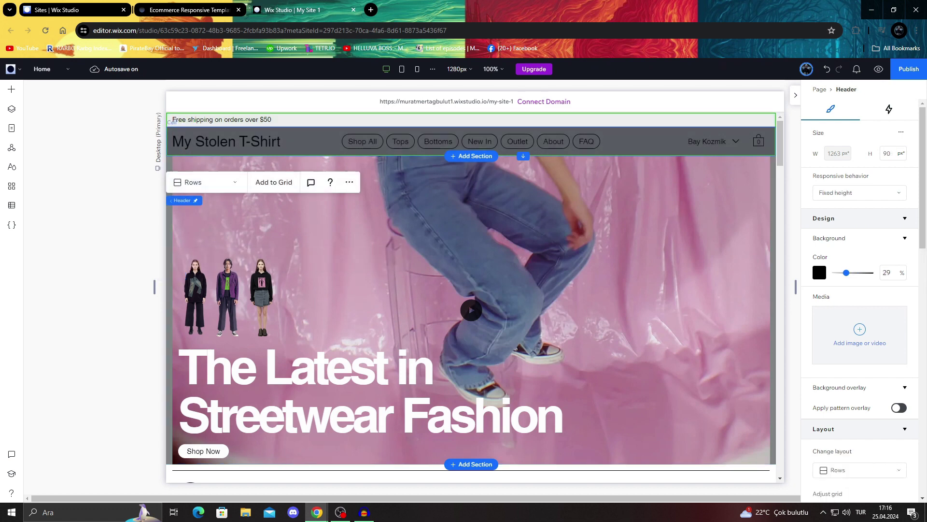
{"action": "left_click", "coordinate": [819, 272]}
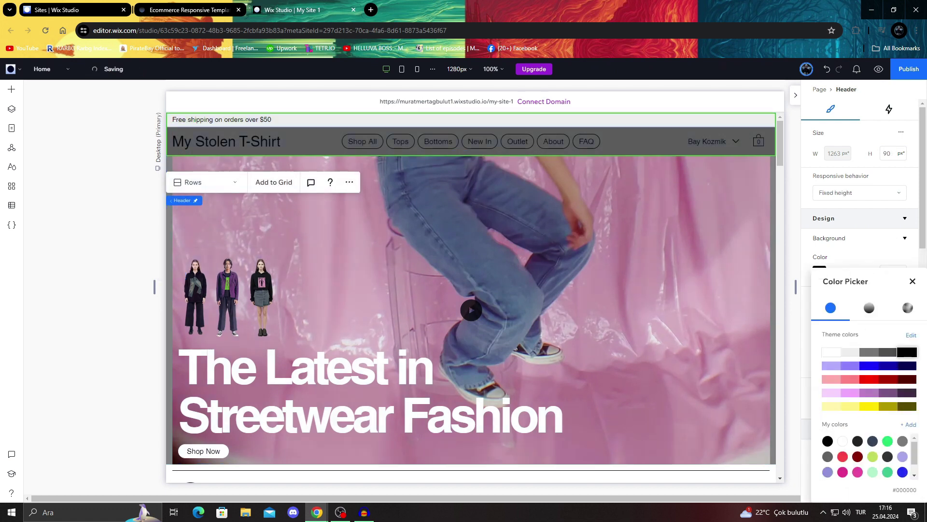
{"action": "left_click", "coordinate": [831, 352]}
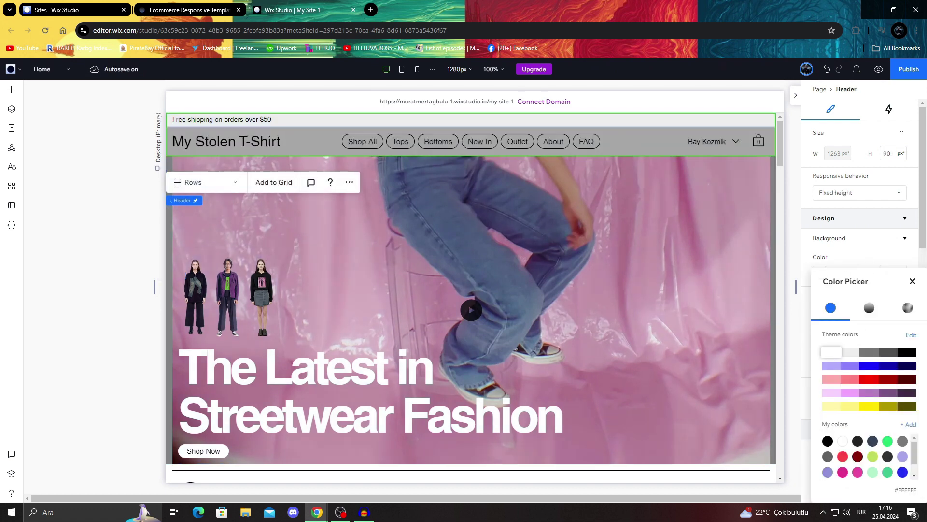
{"action": "left_click", "coordinate": [912, 281]}
{"action": "left_click_drag", "start_coordinate": [847, 272], "coordinate": [874, 273]}
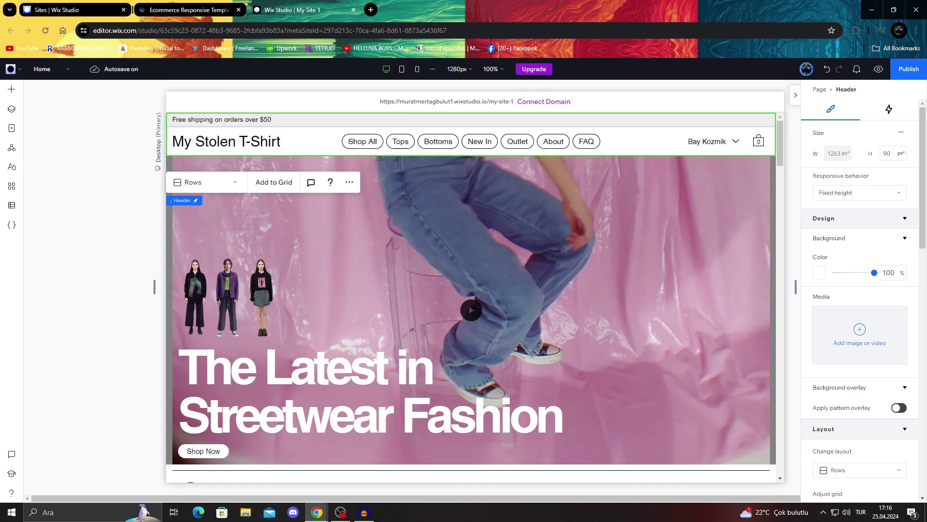
Raise the hero section's background opacity to 100% and set its bottom padding to 10%
{"action": "left_click", "coordinate": [773, 272]}
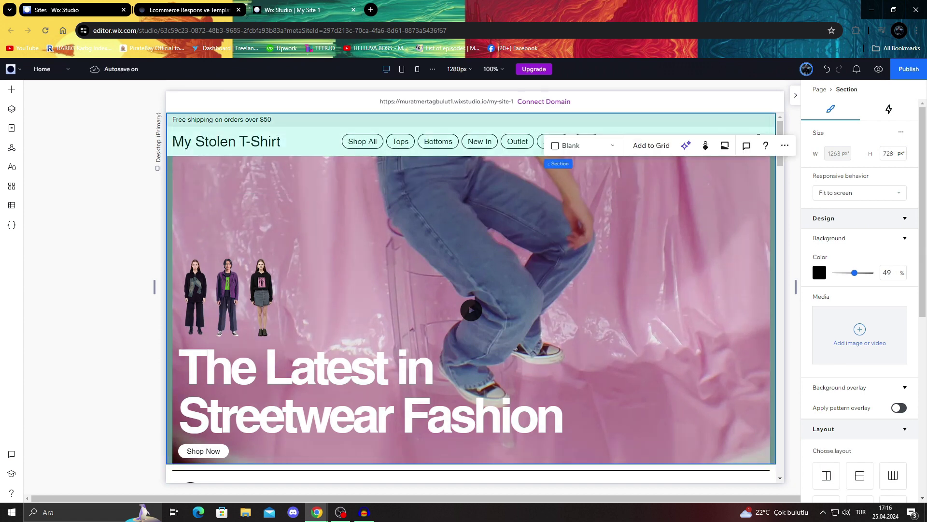
{"action": "left_click_drag", "start_coordinate": [854, 272], "coordinate": [874, 272]}
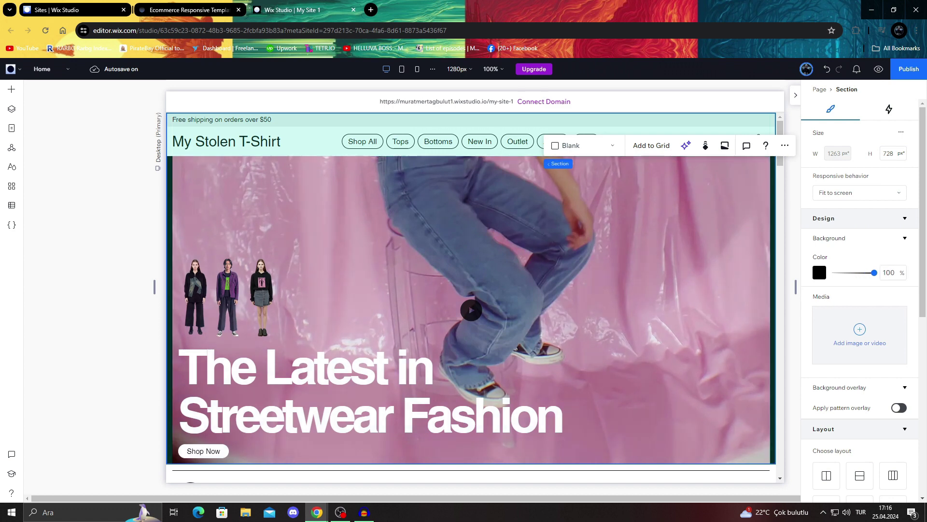
{"action": "scroll", "coordinate": [859, 290], "scroll_direction": "down", "scroll_amount": 6}
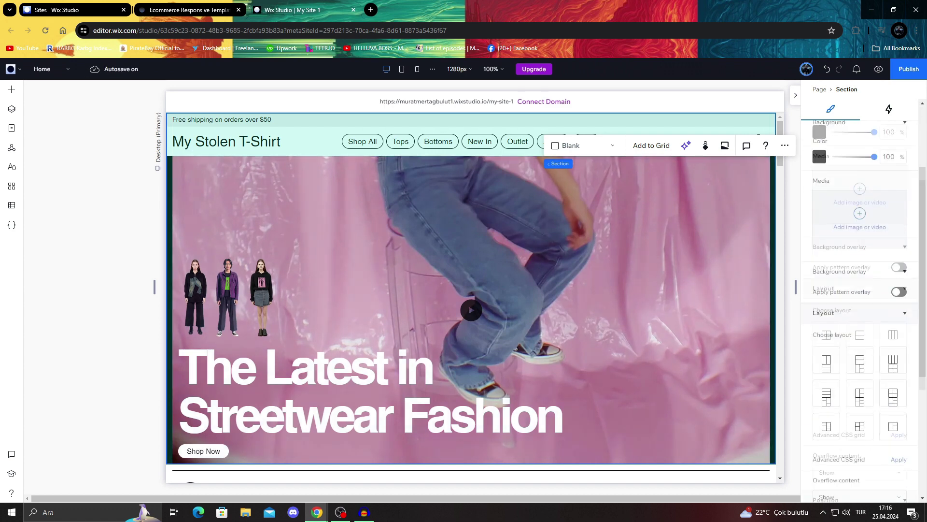
{"action": "scroll", "coordinate": [839, 416], "scroll_direction": "down", "scroll_amount": 2}
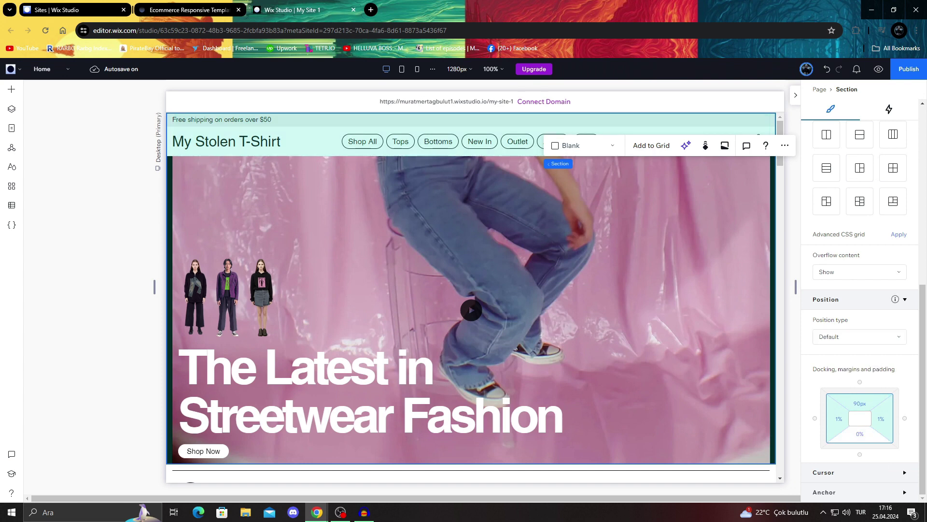
{"action": "left_click", "coordinate": [860, 433]}
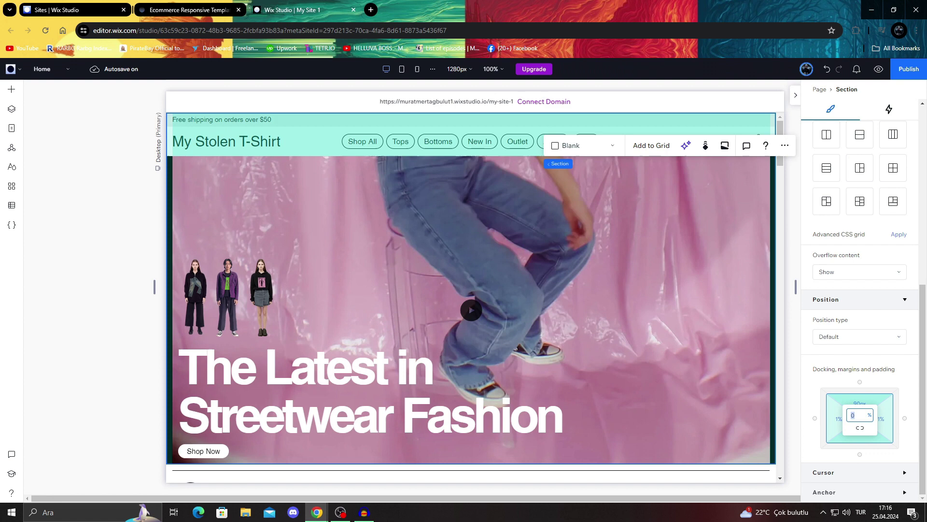
{"action": "type", "text": "10"}
{"action": "key", "text": "Return"}
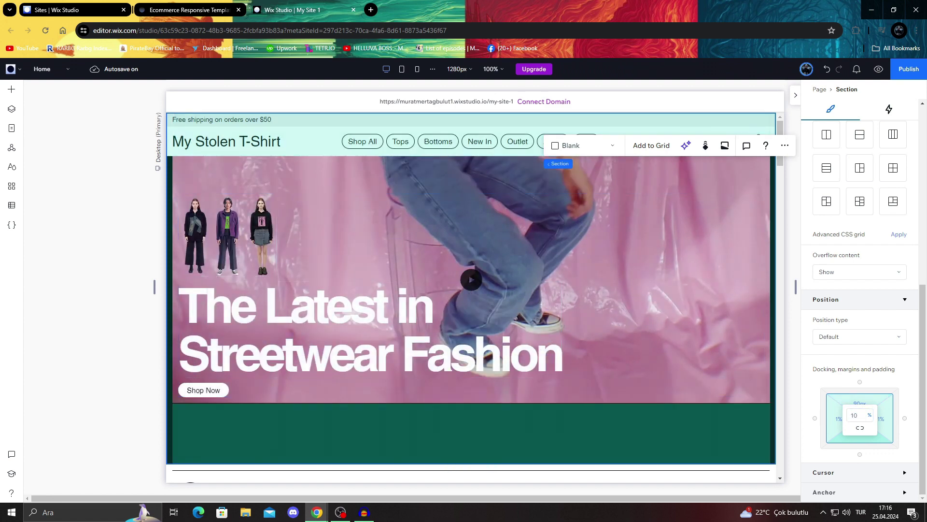
Reduce the hero section's bottom padding to 1% and review the section's remaining settings
{"action": "left_click", "coordinate": [854, 415]}
{"action": "type", "text": "1"}
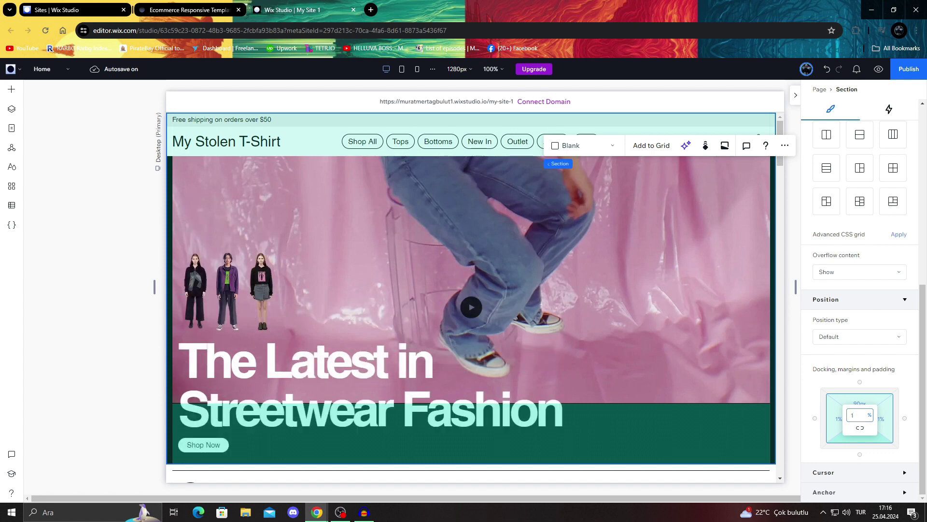
{"action": "key", "text": "Escape"}
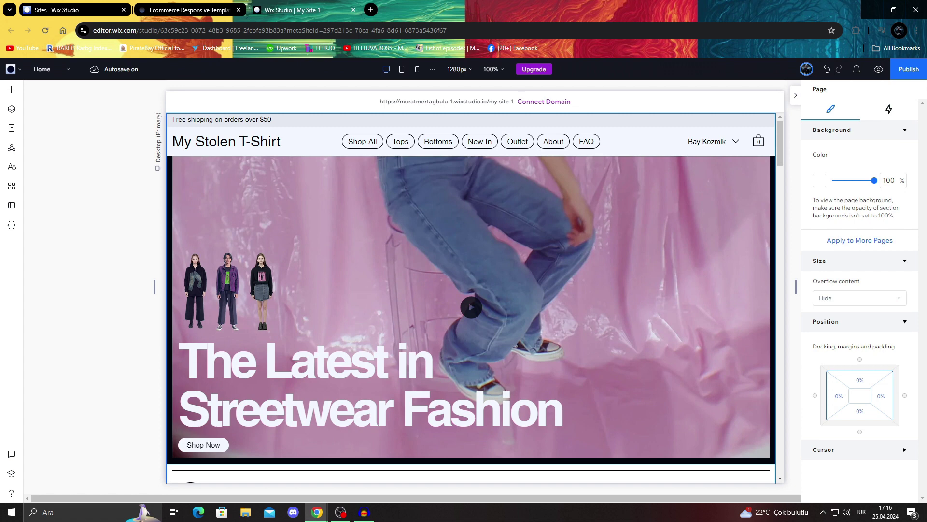
{"action": "left_click", "coordinate": [169, 333]}
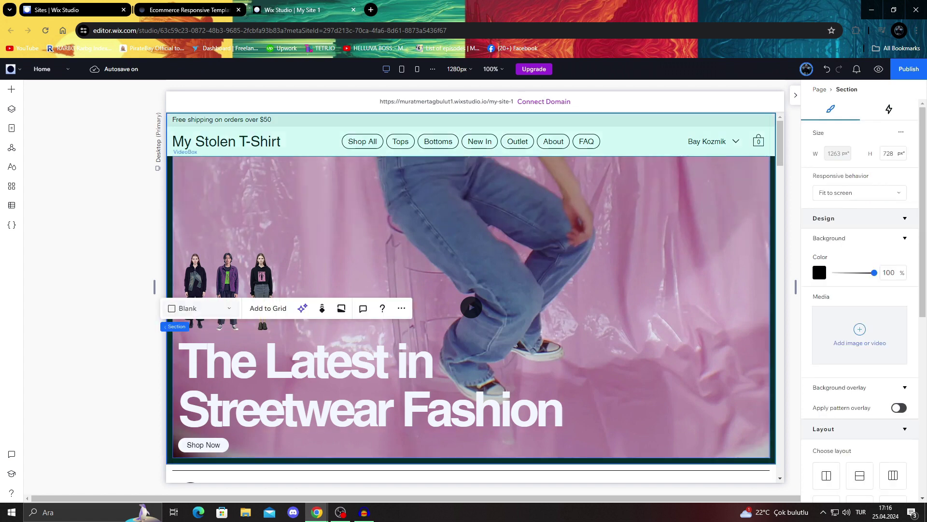
{"action": "scroll", "coordinate": [860, 290], "scroll_direction": "down", "scroll_amount": 6}
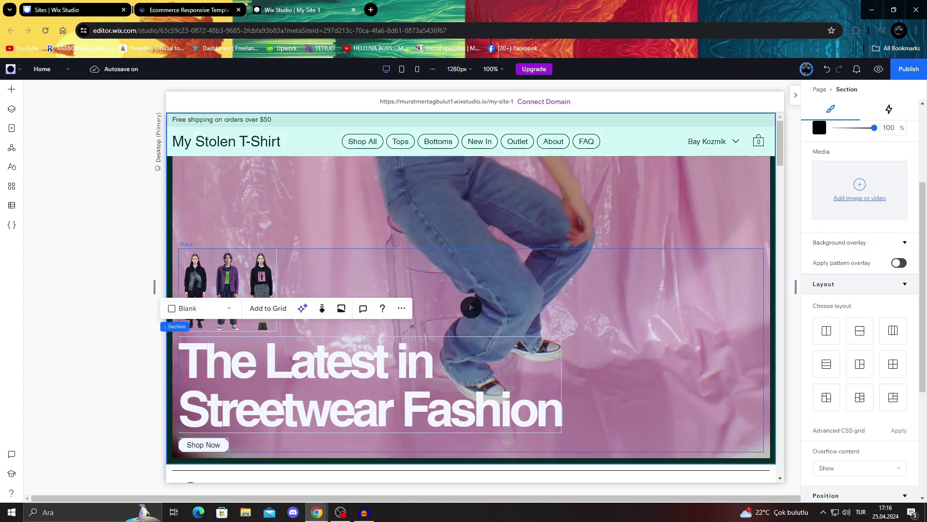
{"action": "scroll", "coordinate": [860, 289], "scroll_direction": "down", "scroll_amount": 1}
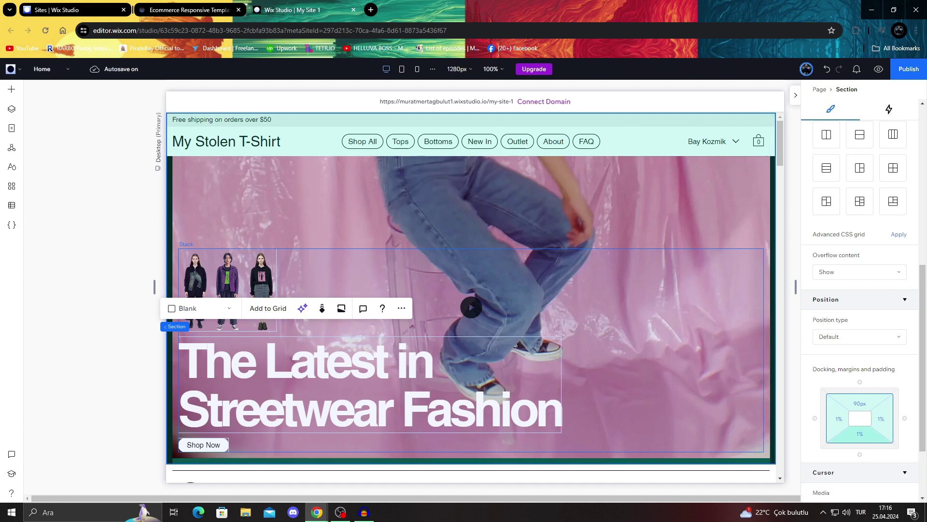
{"action": "scroll", "coordinate": [859, 290], "scroll_direction": "down", "scroll_amount": 2}
{"action": "scroll", "coordinate": [860, 289], "scroll_direction": "down", "scroll_amount": 1}
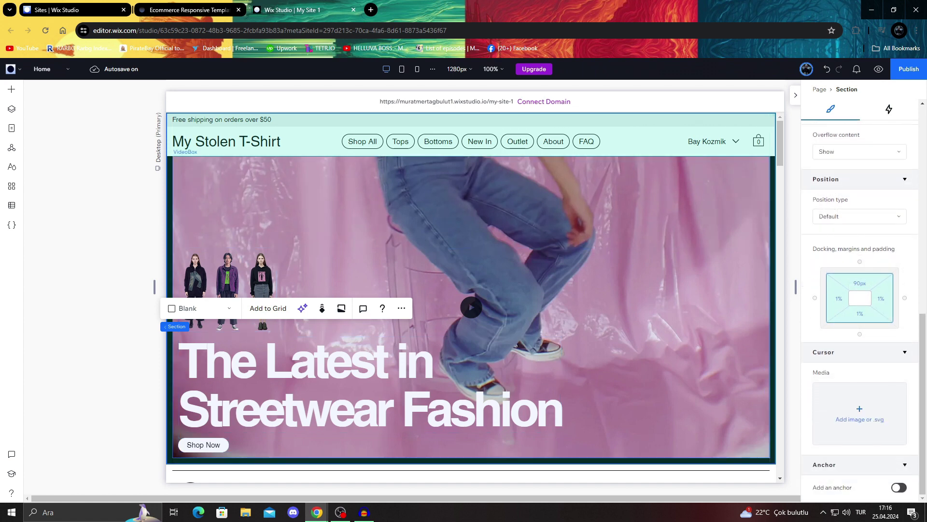
Try the Sticky and Pinned position types on the header's horizontal menu and return it to Default
{"action": "left_click", "coordinate": [472, 141]}
{"action": "left_click", "coordinate": [472, 141]}
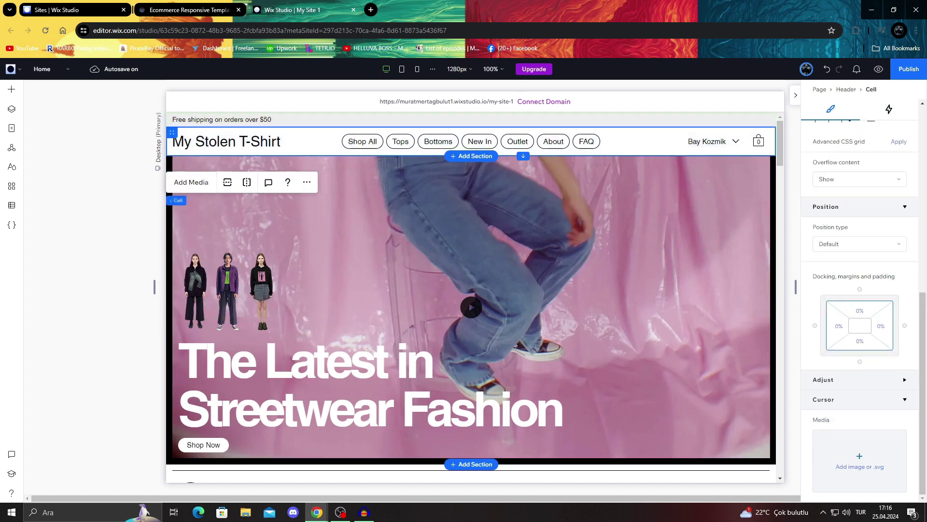
{"action": "left_click", "coordinate": [472, 141]}
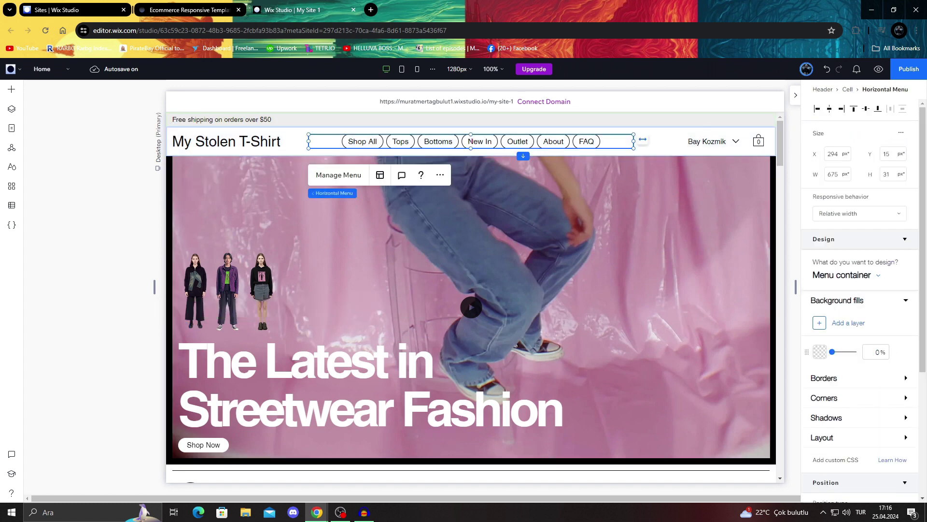
{"action": "scroll", "coordinate": [860, 289], "scroll_direction": "down", "scroll_amount": 4}
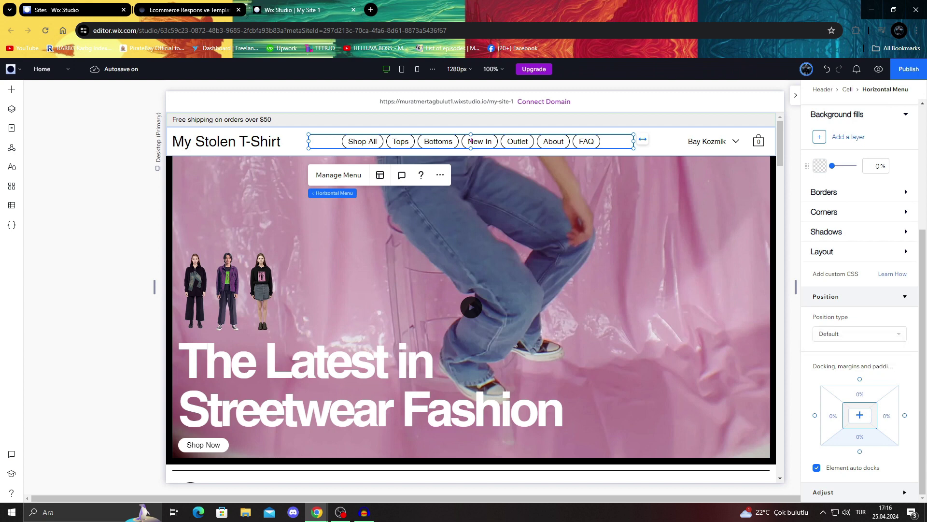
{"action": "left_click", "coordinate": [859, 333]}
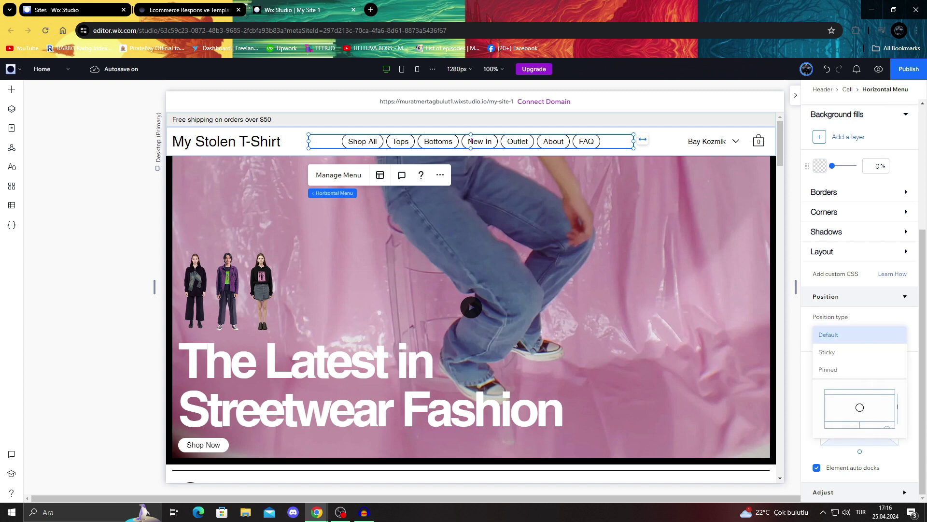
{"action": "left_click", "coordinate": [827, 352]}
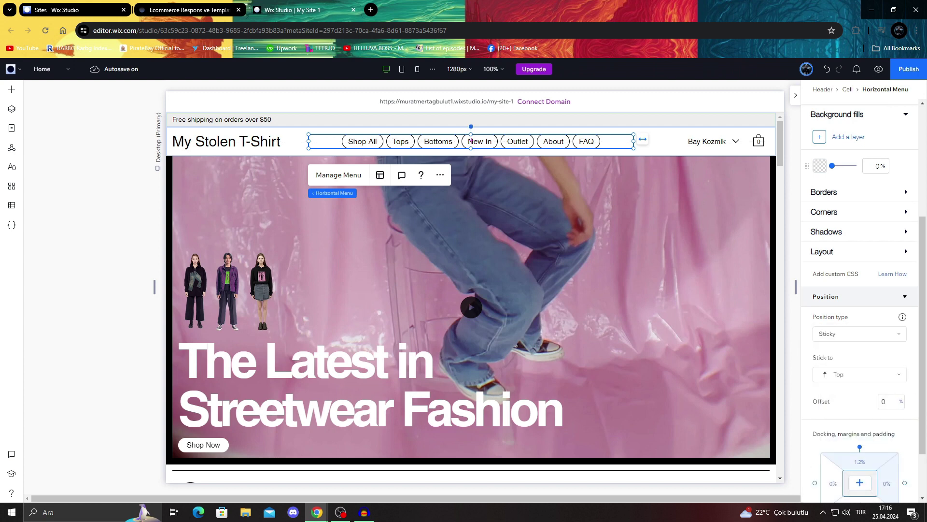
{"action": "left_click", "coordinate": [860, 333]}
{"action": "left_click", "coordinate": [827, 352]}
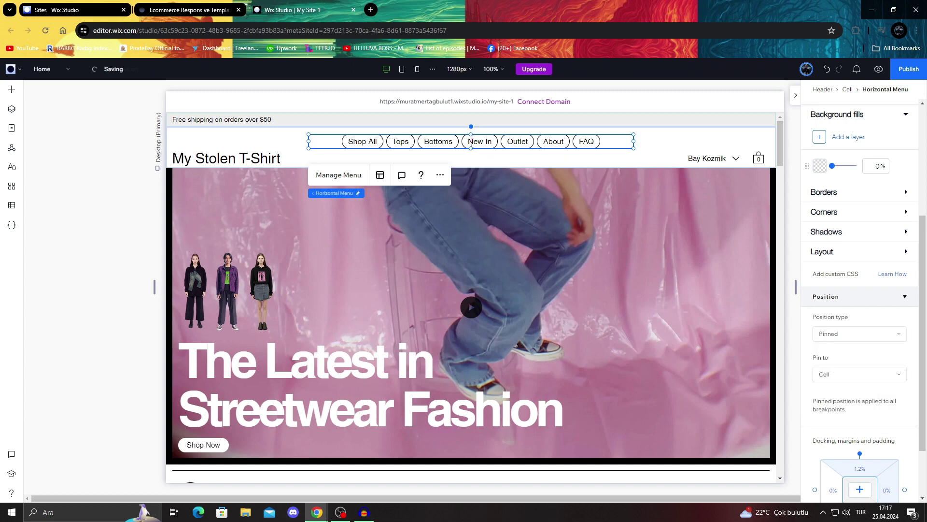
{"action": "left_click", "coordinate": [859, 333]}
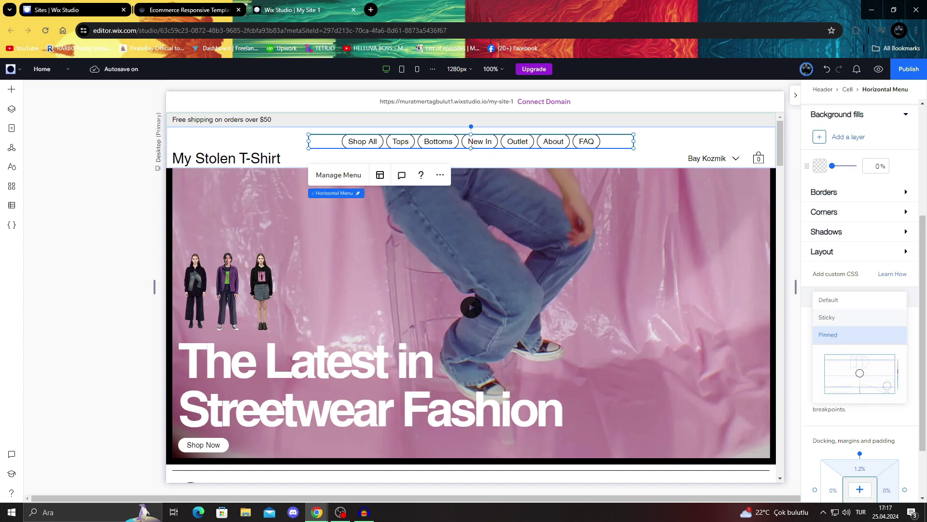
{"action": "left_click", "coordinate": [828, 300]}
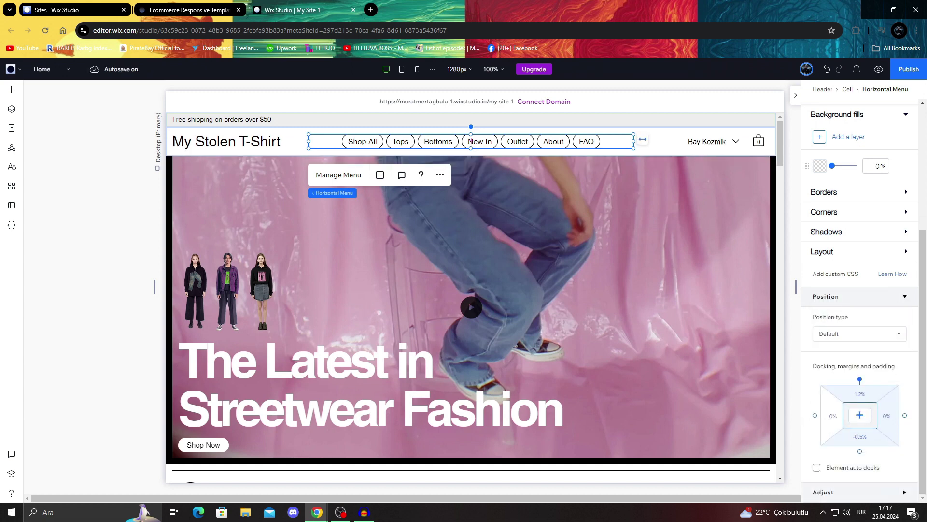
Examine the corner radius and other design settings of the horizontal menu's container
{"action": "left_click", "coordinate": [859, 211]}
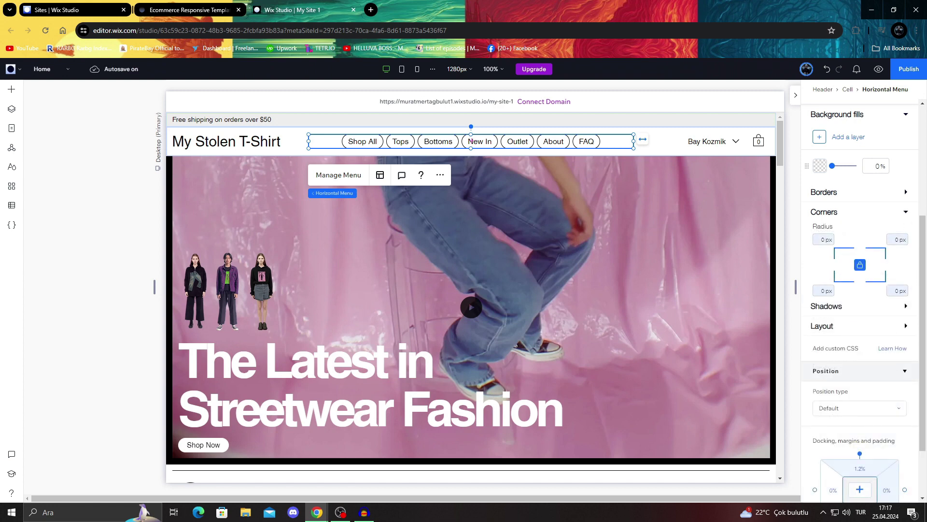
{"action": "scroll", "coordinate": [859, 289], "scroll_direction": "up", "scroll_amount": 4}
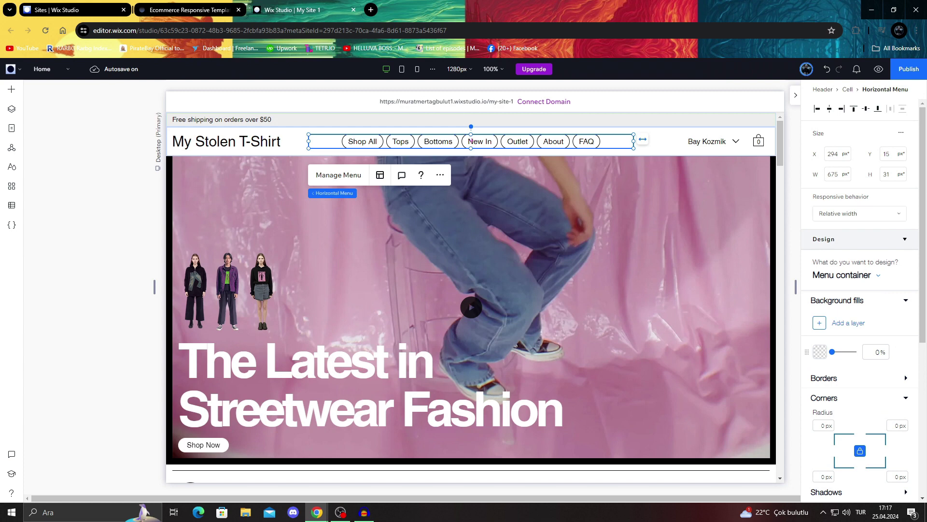
{"action": "scroll", "coordinate": [860, 290], "scroll_direction": "down", "scroll_amount": 5}
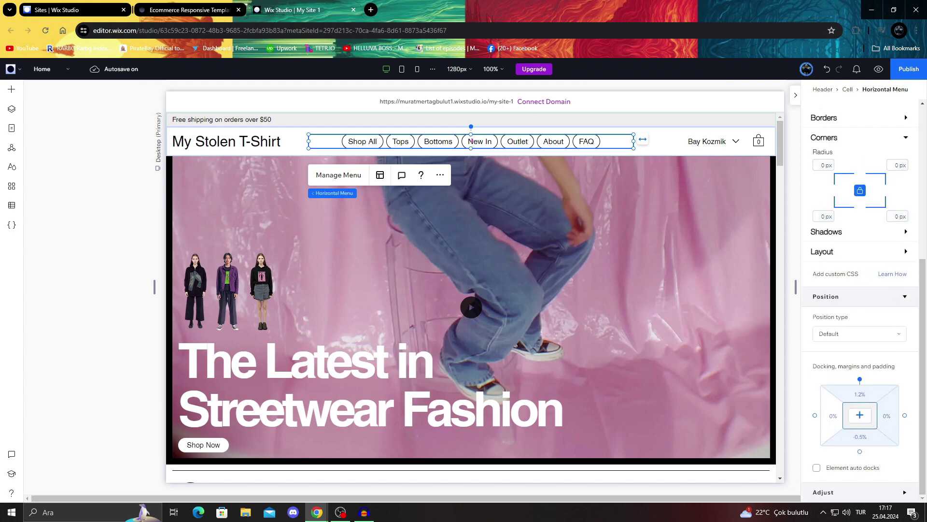
Set all four corner radii of the horizontal menu's container to 10 px and unlink the corners
{"action": "left_click", "coordinate": [897, 216]}
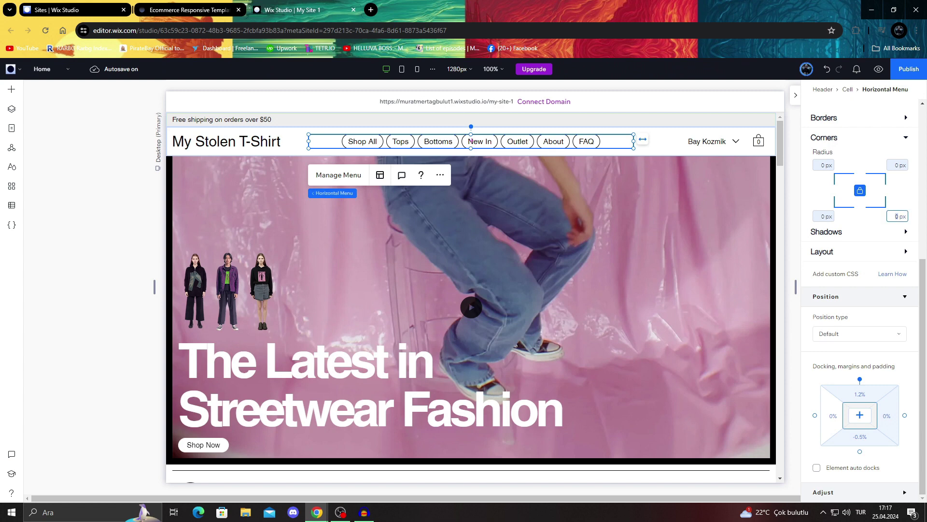
{"action": "type", "text": "10"}
{"action": "left_click", "coordinate": [860, 191]}
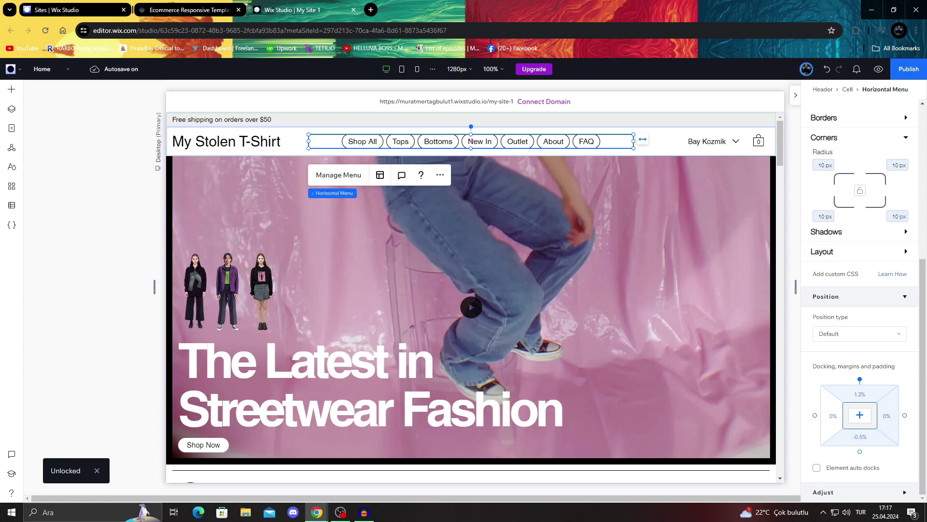
Change the unit of each of the menu container's four corner radii to percent, giving 10% per corner
{"action": "left_click", "coordinate": [901, 216]}
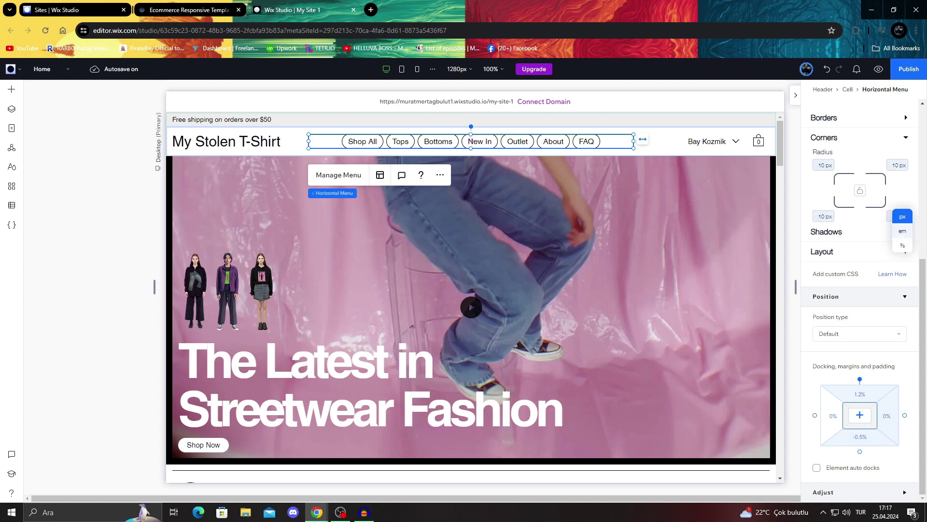
{"action": "left_click", "coordinate": [901, 243]}
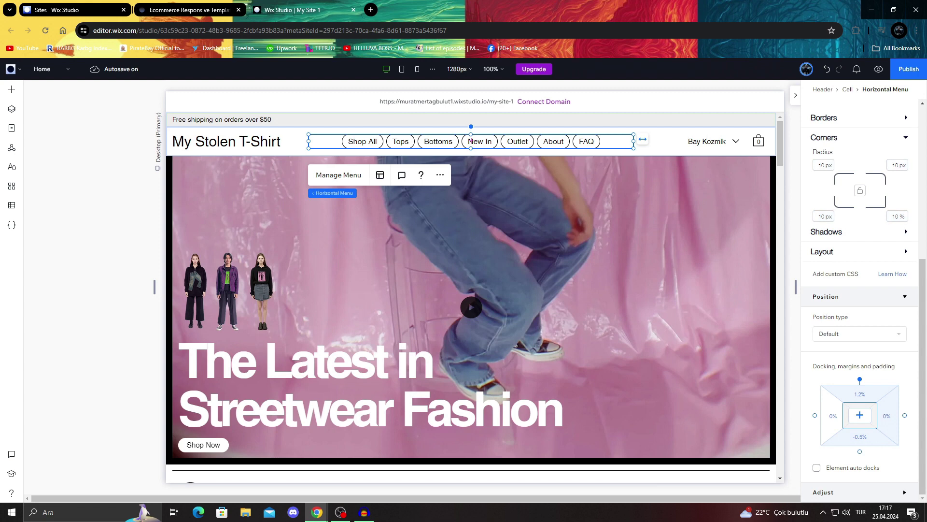
{"action": "left_click", "coordinate": [827, 216]}
{"action": "left_click", "coordinate": [827, 216]}
{"action": "left_click", "coordinate": [822, 216]}
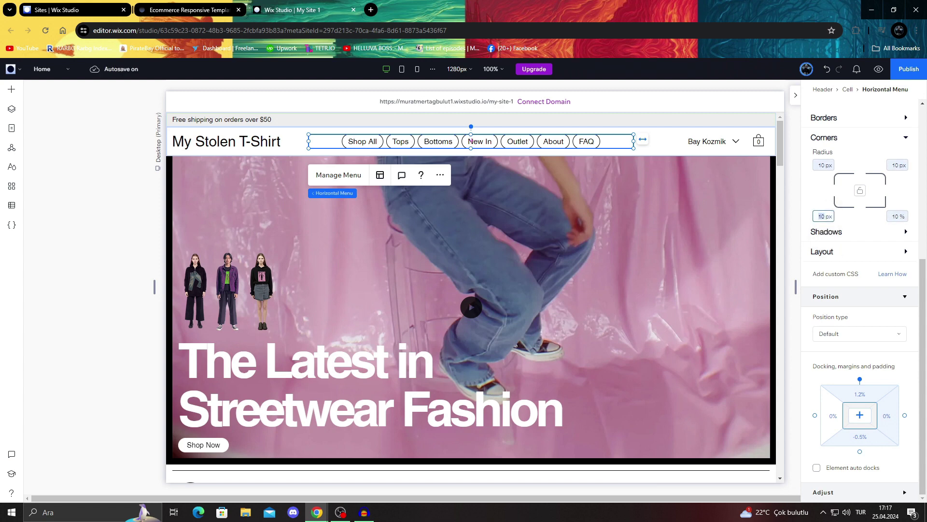
{"action": "left_click", "coordinate": [828, 216]}
{"action": "left_click", "coordinate": [828, 245]}
{"action": "left_click", "coordinate": [828, 165]}
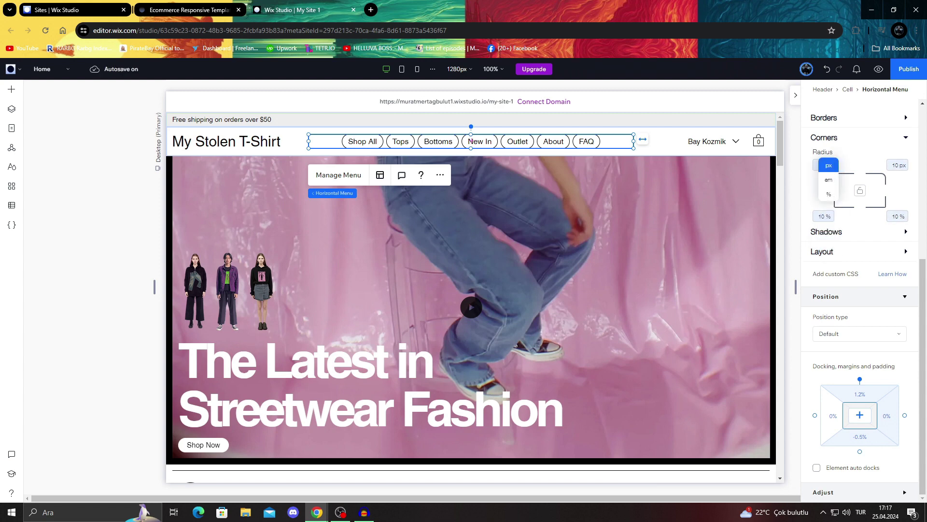
{"action": "left_click", "coordinate": [828, 194]}
{"action": "left_click", "coordinate": [902, 165]}
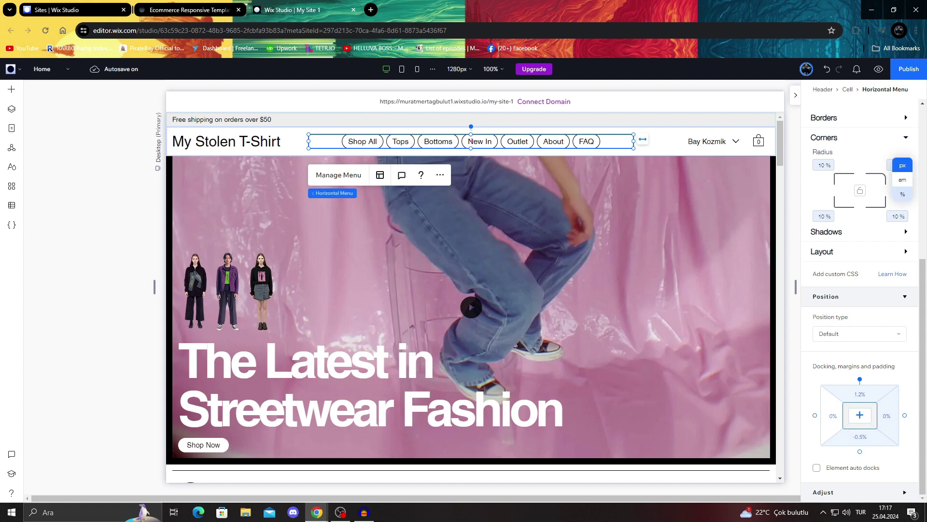
{"action": "left_click", "coordinate": [902, 194]}
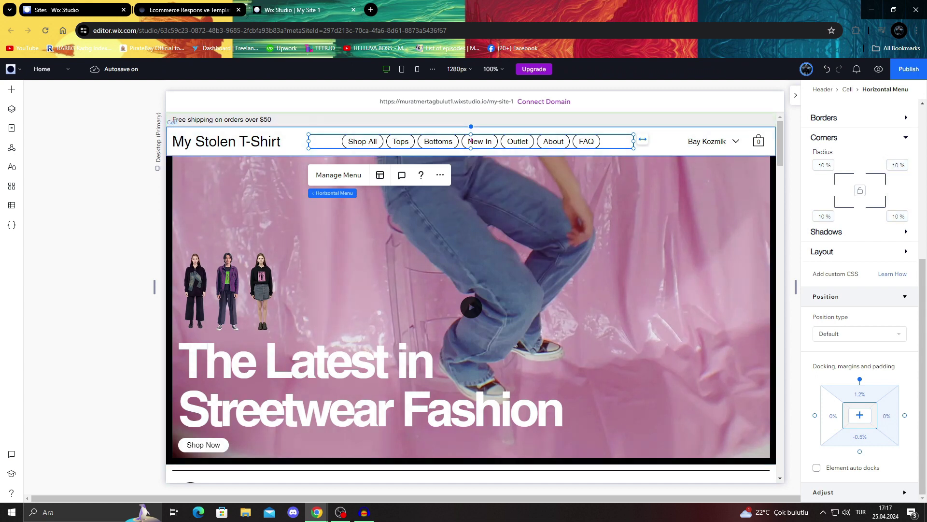
Try a black background fill at 35% opacity on the horizontal menu's container
{"action": "left_click", "coordinate": [523, 152]}
{"action": "left_click", "coordinate": [471, 143]}
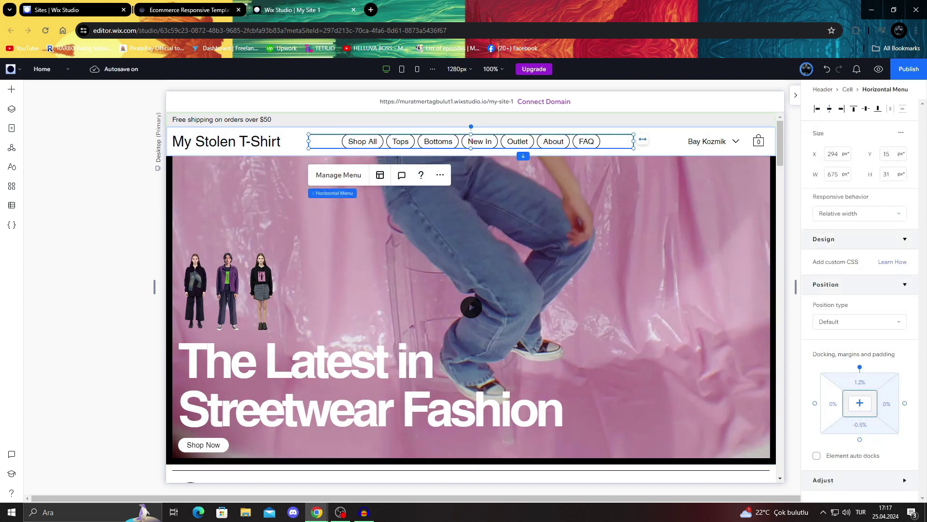
{"action": "mouse_move", "coordinate": [901, 351]}
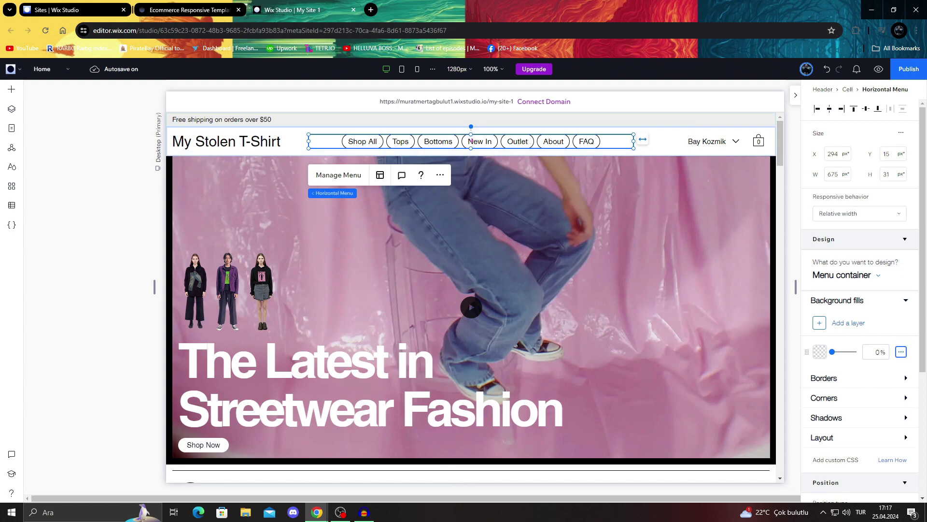
{"action": "left_click_drag", "start_coordinate": [832, 352], "coordinate": [857, 352]}
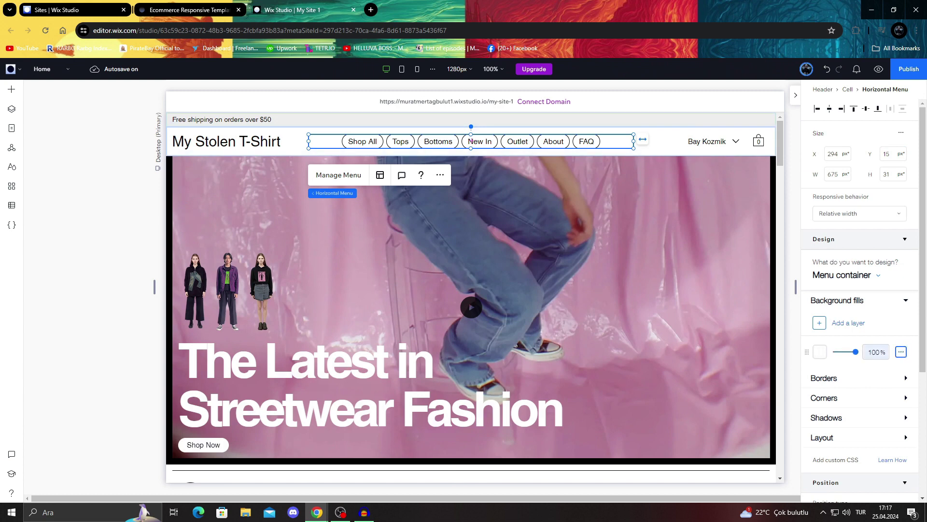
{"action": "left_click", "coordinate": [819, 351]}
{"action": "left_click", "coordinate": [906, 347]}
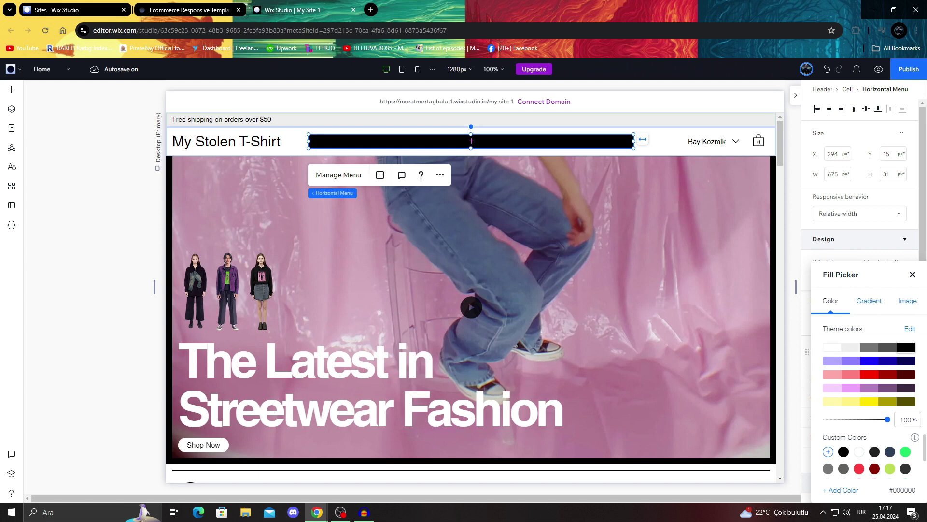
{"action": "key", "text": "Escape"}
{"action": "left_click_drag", "start_coordinate": [855, 352], "coordinate": [840, 351]}
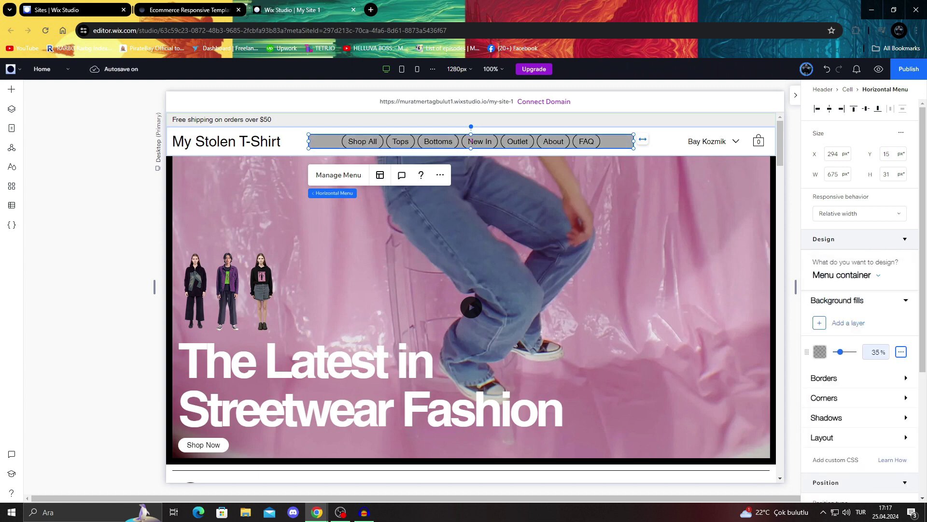
Fill the menu container's background with the light yellow theme color #FFF280 at 100% opacity
{"action": "left_click", "coordinate": [820, 352]}
{"action": "left_click", "coordinate": [850, 401]}
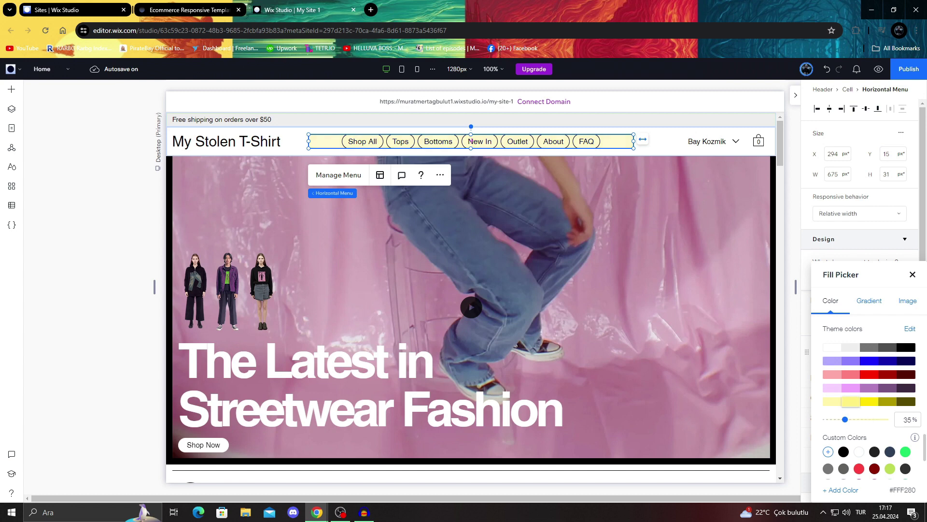
{"action": "key", "text": "Escape"}
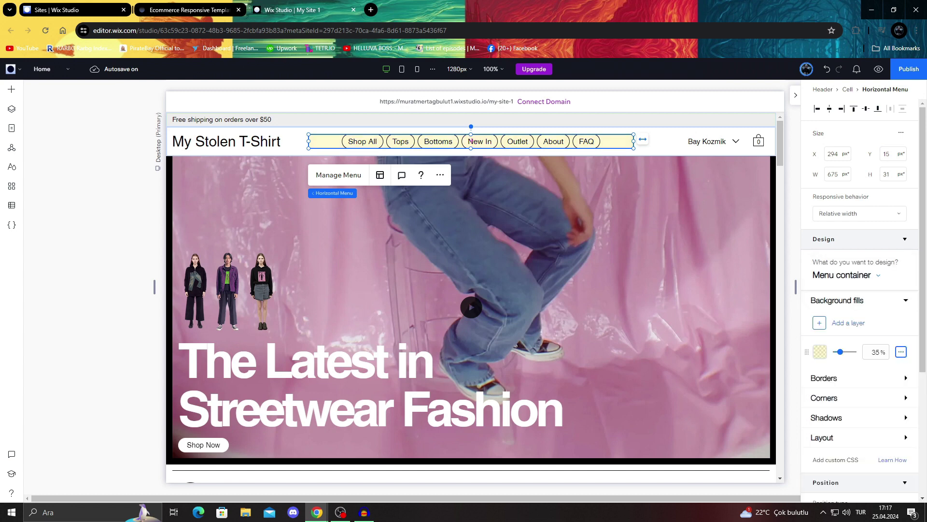
{"action": "left_click_drag", "start_coordinate": [854, 351], "coordinate": [858, 352]}
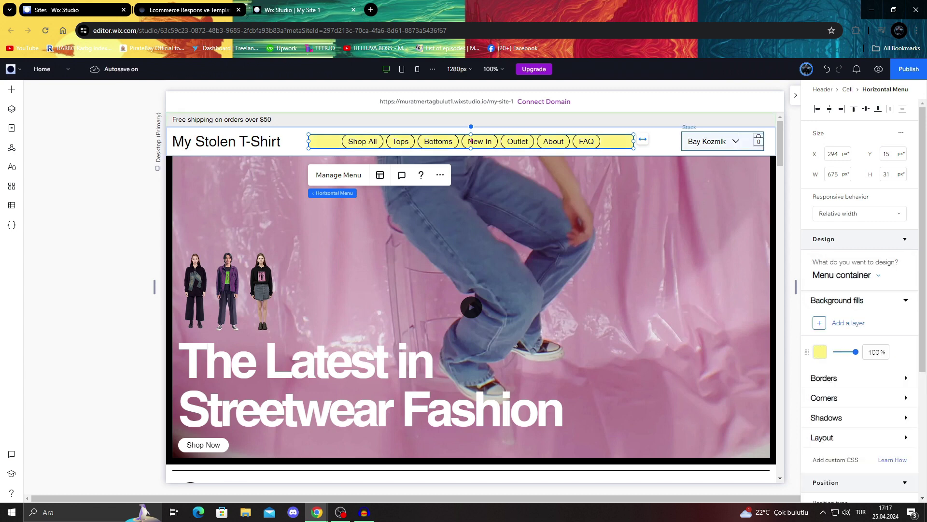
Narrow the horizontal menu to about 549 px and place it at about X 410, Y 14 in the header
{"action": "left_click", "coordinate": [747, 141]}
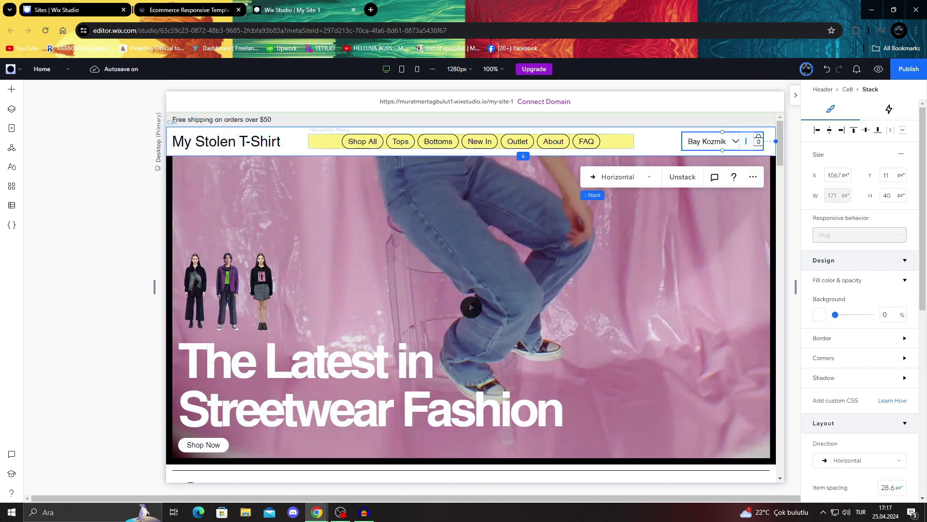
{"action": "left_click", "coordinate": [470, 141]}
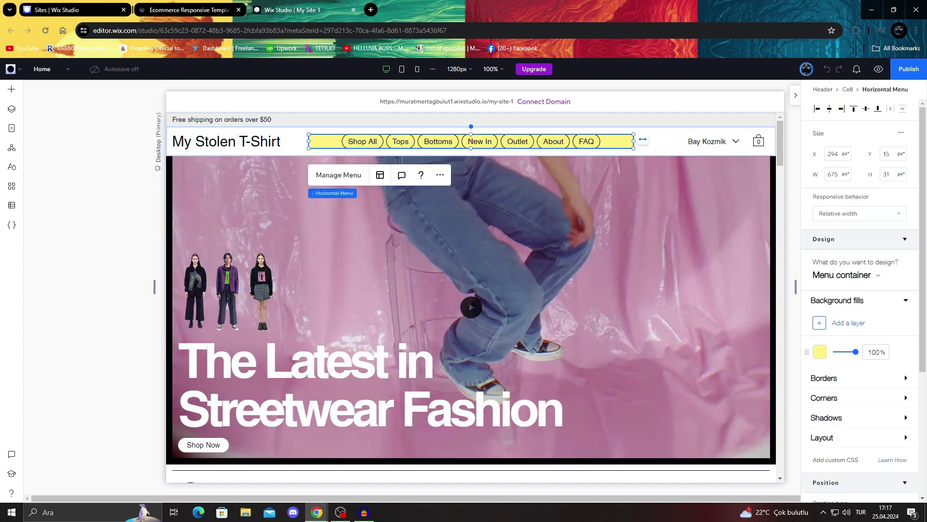
{"action": "left_click_drag", "start_coordinate": [642, 139], "coordinate": [568, 141]}
{"action": "mouse_move", "coordinate": [480, 141]}
{"action": "left_mouse_down"}
{"action": "mouse_move", "coordinate": [491, 141]}
{"action": "mouse_move", "coordinate": [471, 140]}
{"action": "left_mouse_up"}
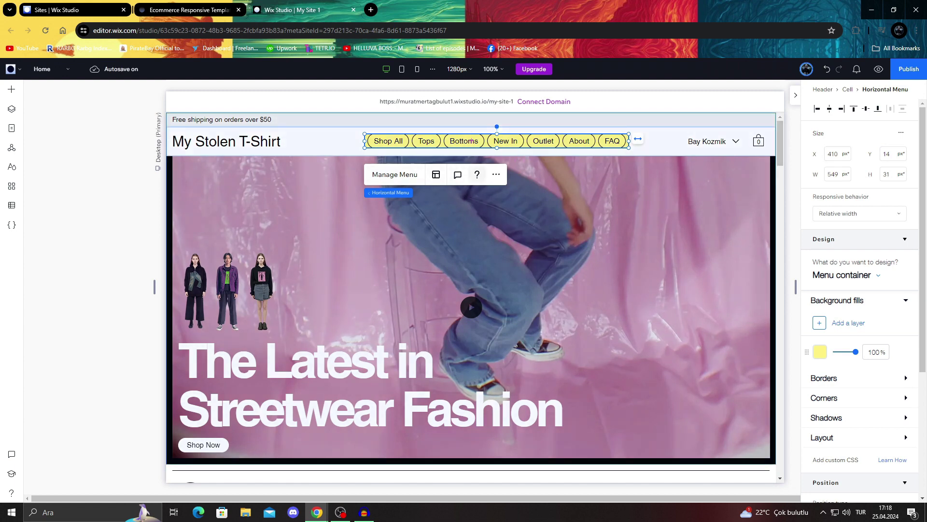
{"action": "left_click", "coordinate": [496, 174]}
{"action": "mouse_move", "coordinate": [543, 258]}
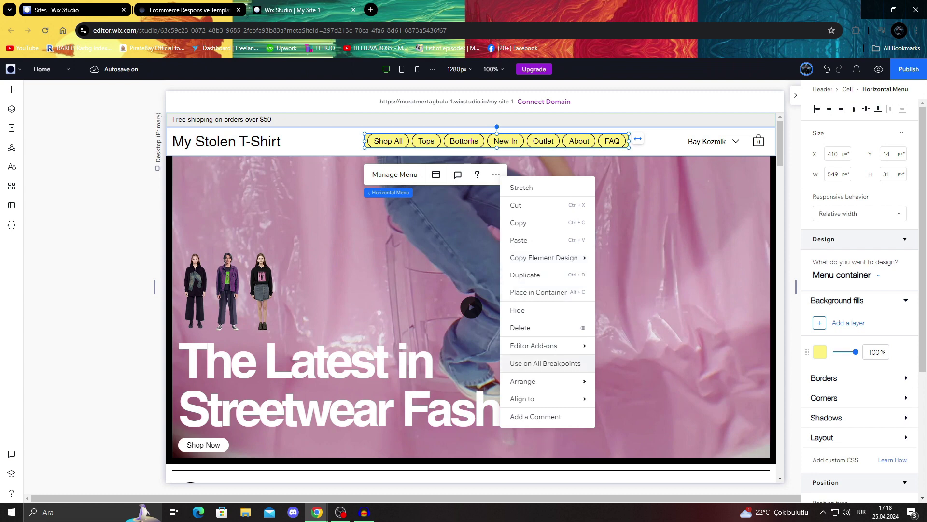
{"action": "mouse_move", "coordinate": [534, 345]}
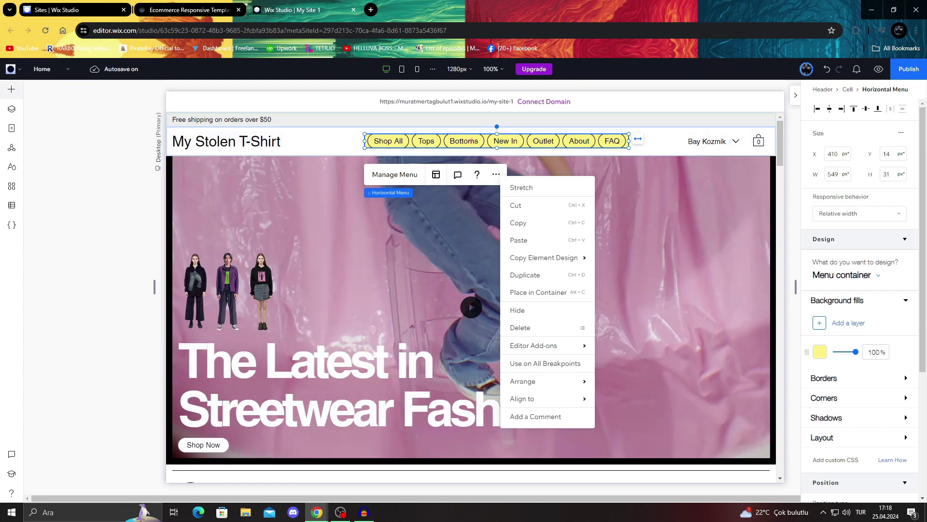
Add a button to the hero section and place it in the headline's stack, just above the headline's right end
{"action": "left_click", "coordinate": [11, 89]}
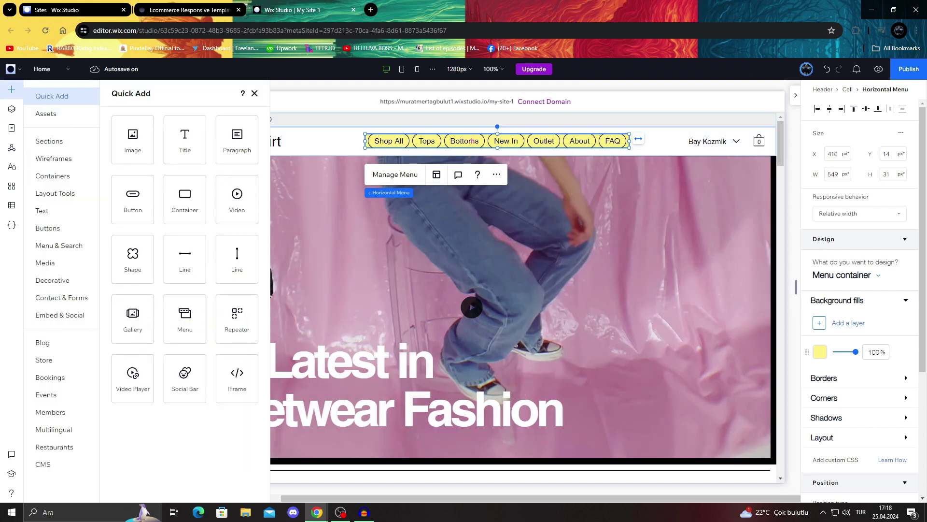
{"action": "left_click", "coordinate": [133, 199]}
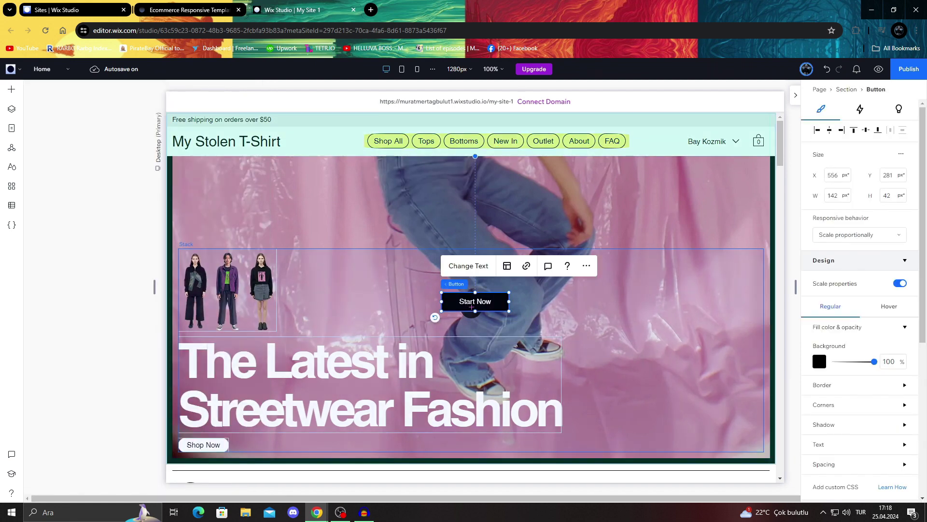
{"action": "left_click_drag", "start_coordinate": [654, 266], "coordinate": [652, 322]}
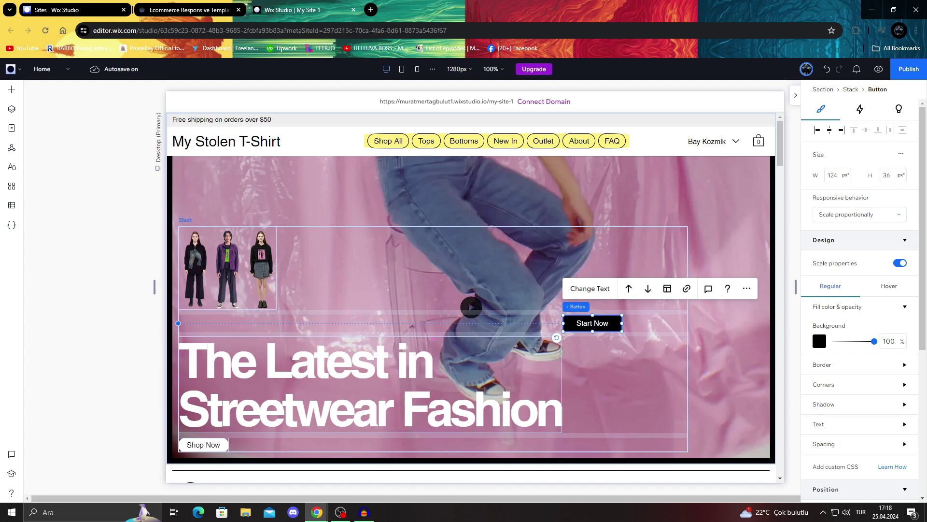
Change the new button's text to "Trial Button"
{"action": "left_click", "coordinate": [590, 289]}
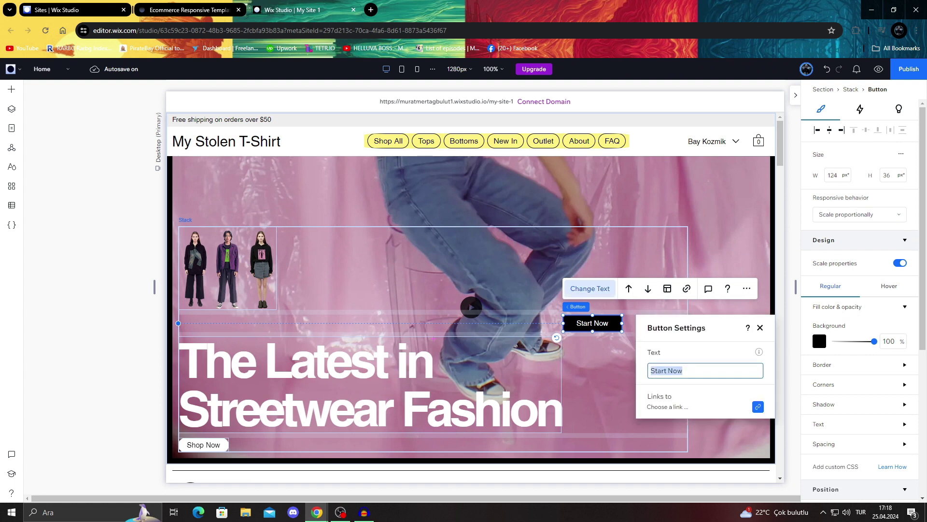
{"action": "left_click", "coordinate": [682, 370]}
{"action": "key", "text": "BackSpace"}
{"action": "key", "text": "BackSpace"}
{"action": "key", "text": "BackSpace"}
{"action": "key", "text": "BackSpace"}
{"action": "key", "text": "BackSpace"}
{"action": "key", "text": "BackSpace"}
{"action": "key", "text": "BackSpace"}
{"action": "key", "text": "BackSpace"}
{"action": "type", "text": "Tir"}
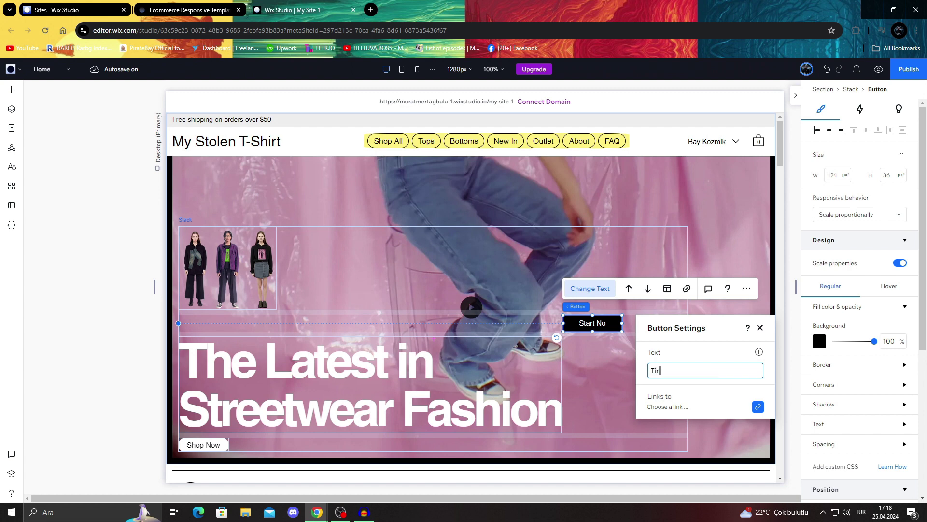
{"action": "type", "text": "rial Button"}
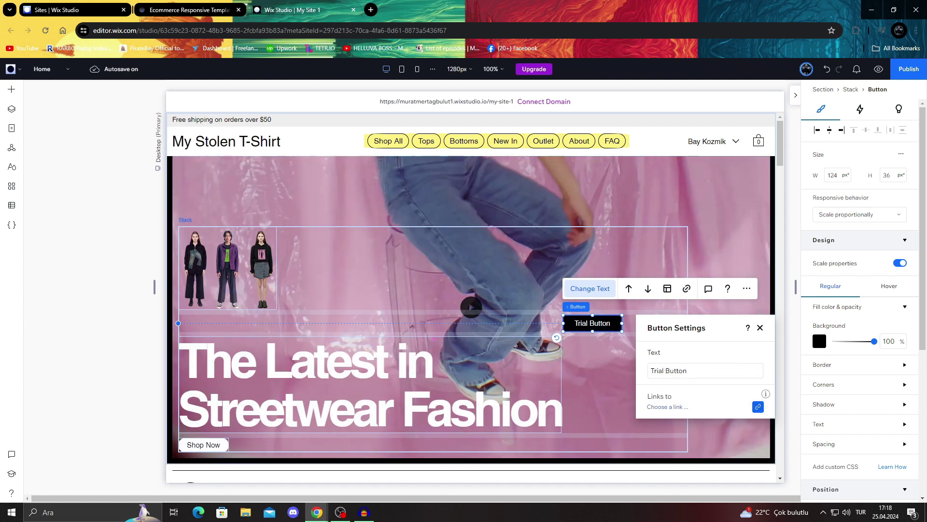
Load wix.com in the Sites browser tab and search the web for "wix" there
{"action": "left_click", "coordinate": [77, 10]}
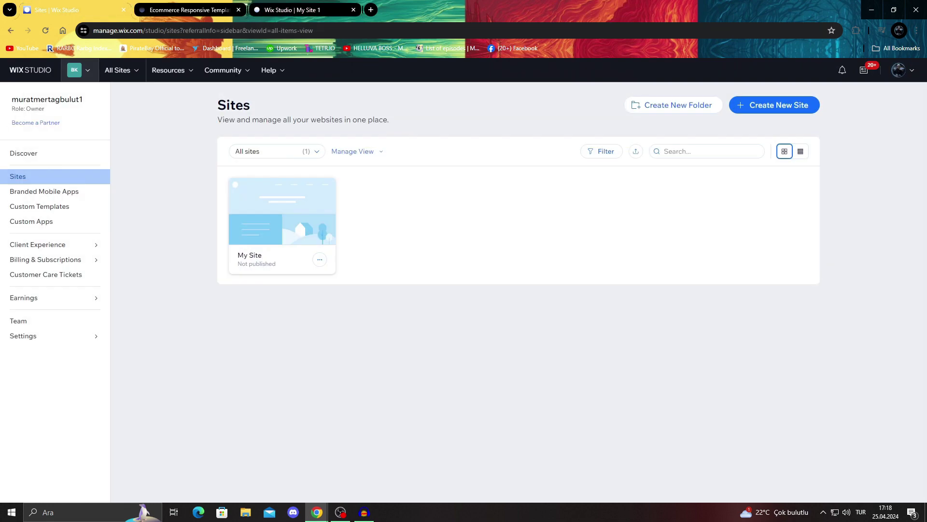
{"action": "key", "text": "ctrl+l"}
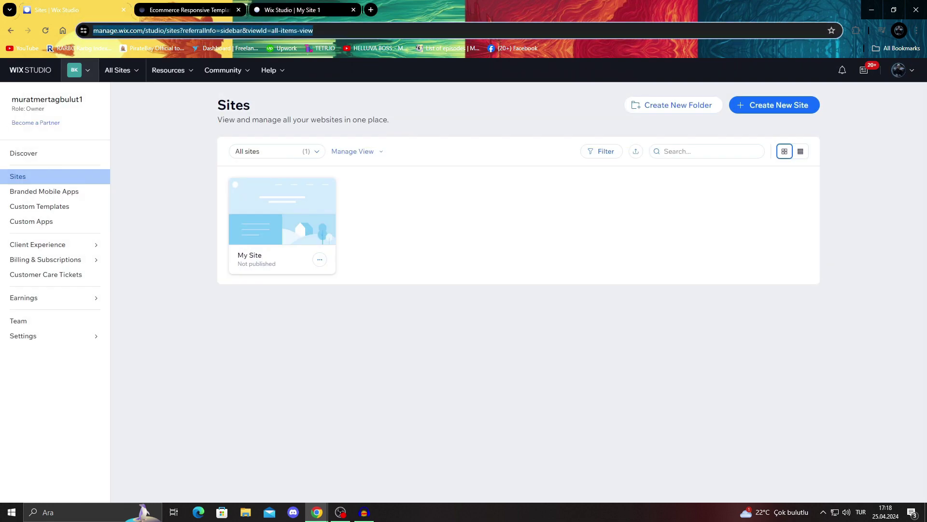
{"action": "type", "text": "wix.com"}
{"action": "key", "text": "Return"}
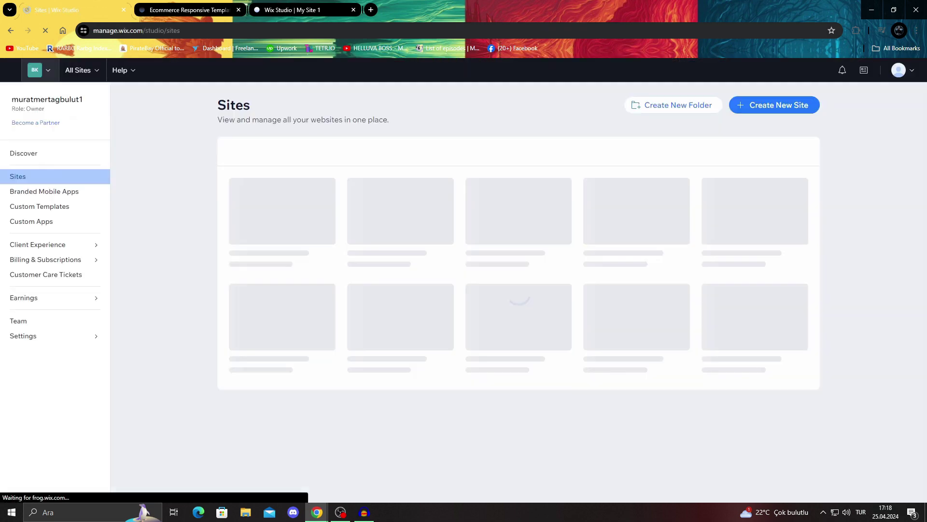
{"action": "key", "text": "ctrl+l"}
{"action": "type", "text": "wix"}
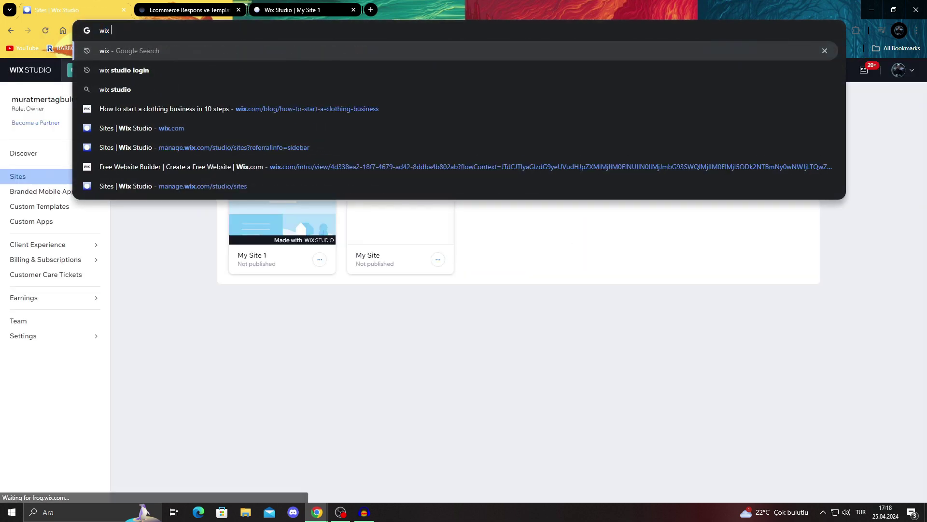
{"action": "key", "text": "Return"}
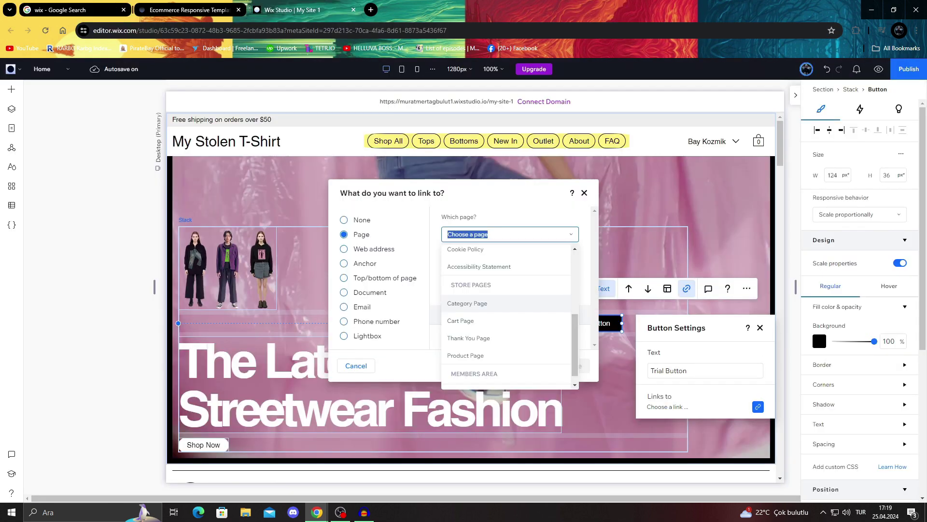
Try to link the button to the About page, opening in the current window
{"action": "scroll", "coordinate": [507, 324], "scroll_direction": "up", "scroll_amount": 5}
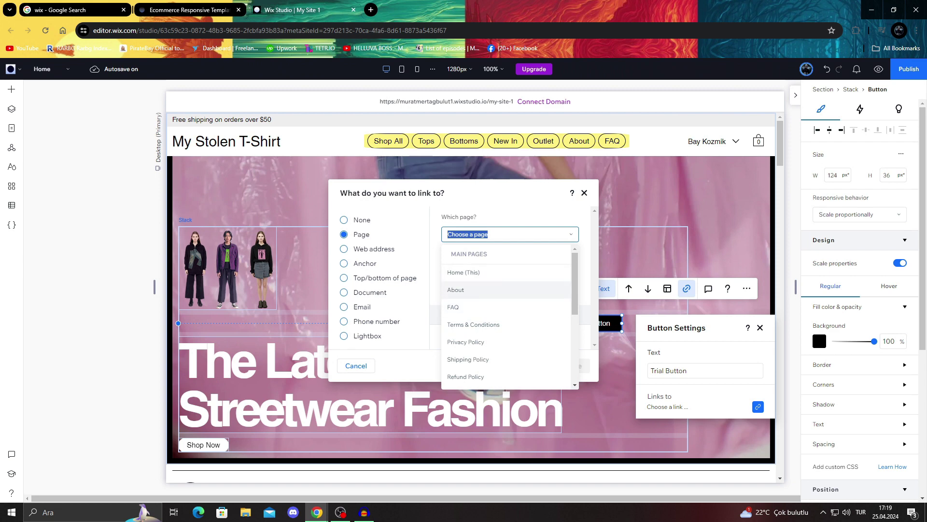
{"action": "left_click", "coordinate": [456, 289]}
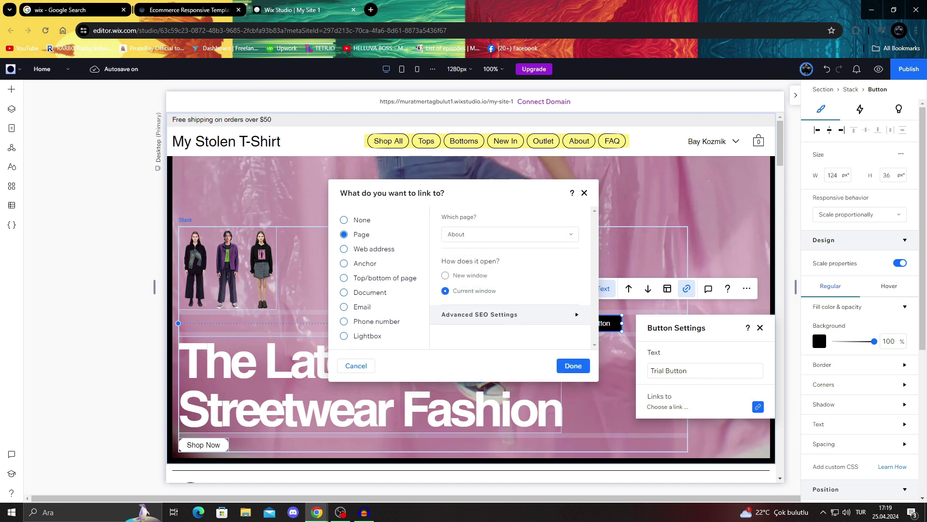
{"action": "key", "text": "Escape"}
Change the button's text to "About Us" and move it to the hero's upper-right corner, at about X 1058, Y 12
{"action": "left_click", "coordinate": [704, 370]}
{"action": "left_click", "coordinate": [687, 370]}
{"action": "left_click_drag", "start_coordinate": [687, 371], "coordinate": [650, 370]}
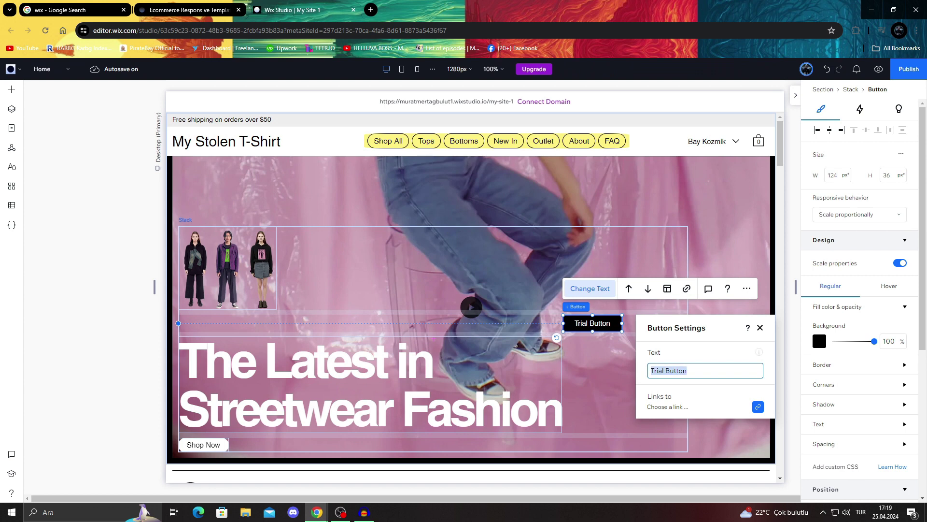
{"action": "type", "text": "About Us"}
{"action": "key", "text": "Return"}
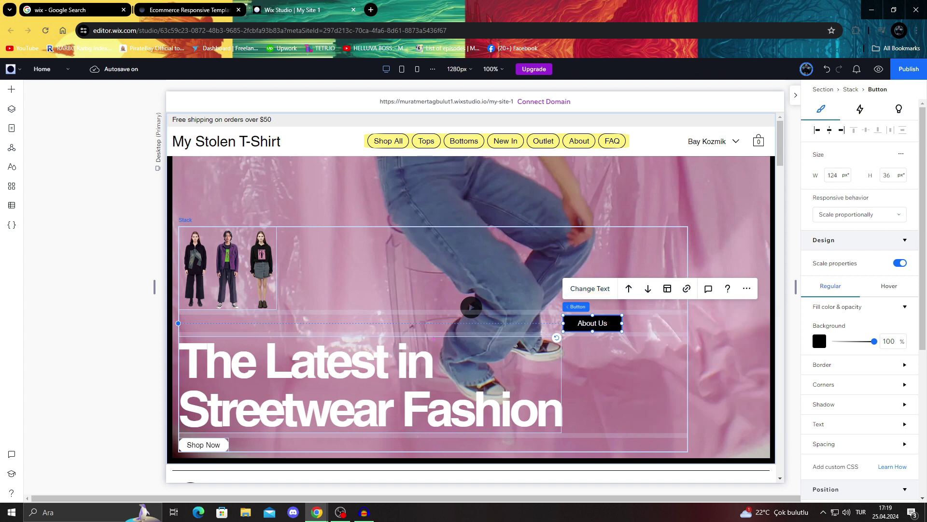
{"action": "left_click_drag", "start_coordinate": [593, 323], "coordinate": [713, 170]}
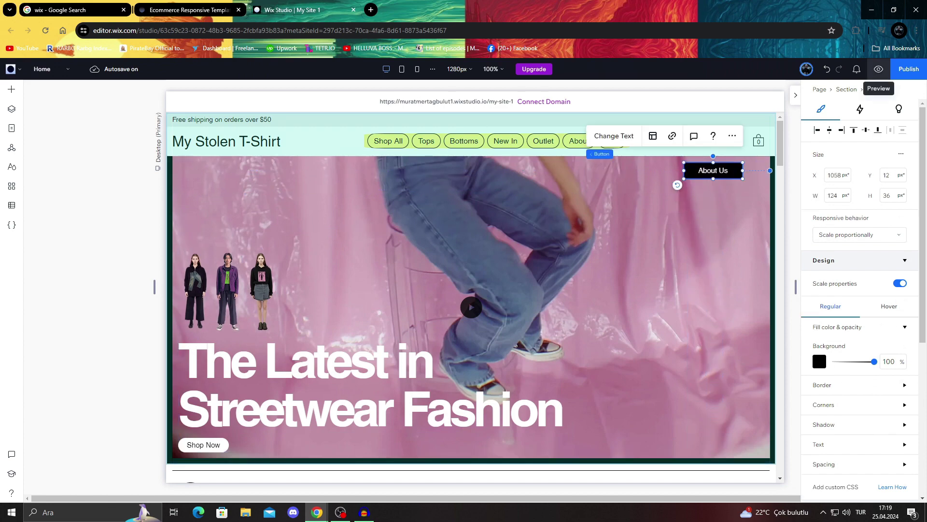
Preview the site and check the header, the About Us button and the sections below the hero
{"action": "left_click", "coordinate": [879, 69]}
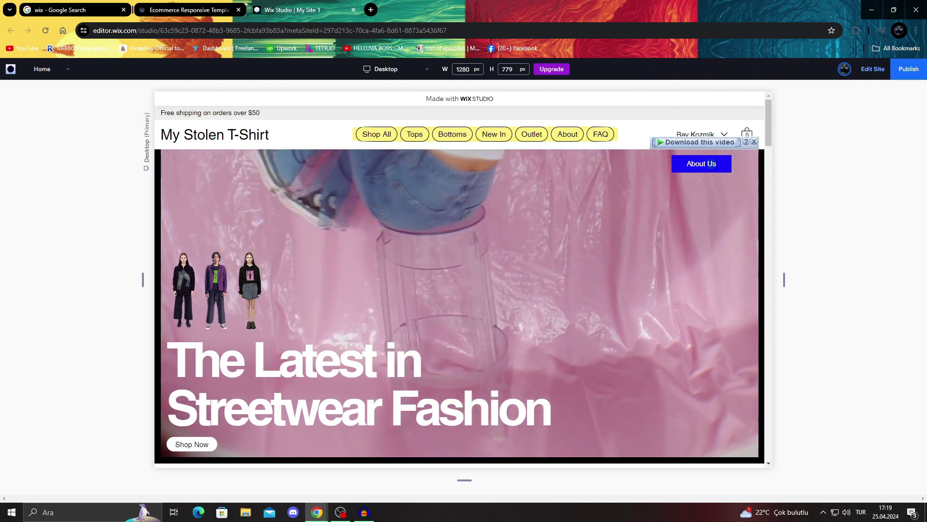
{"action": "scroll", "coordinate": [459, 280], "scroll_direction": "down", "scroll_amount": 10}
{"action": "scroll", "coordinate": [459, 280], "scroll_direction": "up", "scroll_amount": 3}
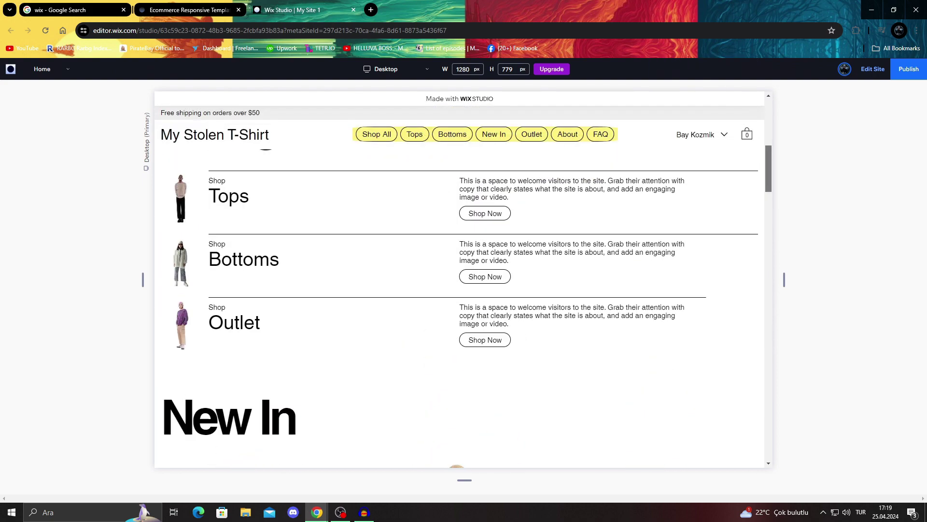
{"action": "scroll", "coordinate": [459, 280], "scroll_direction": "up", "scroll_amount": 7}
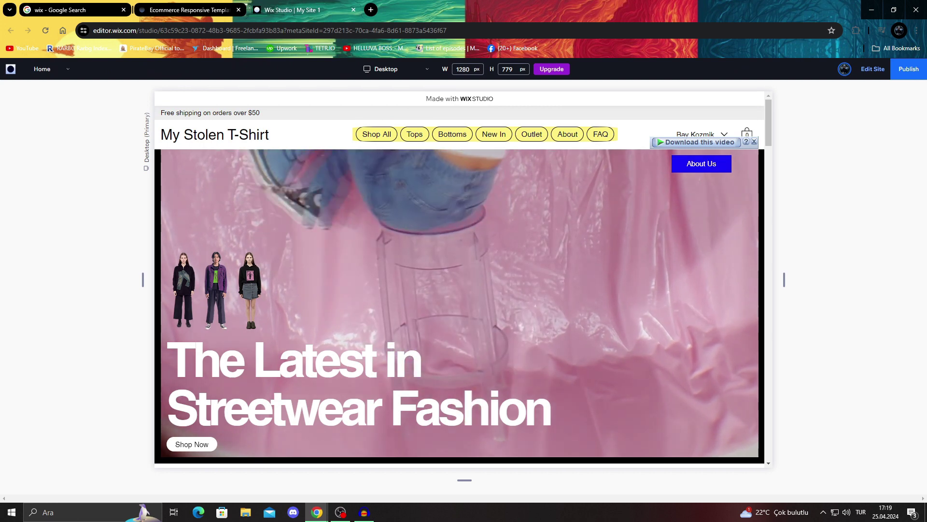